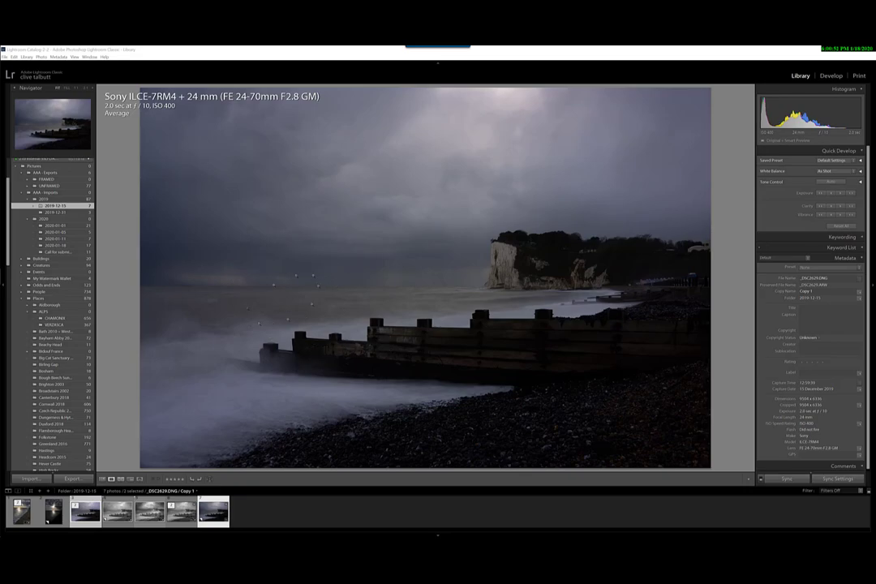
Compare the two selected colour seascape exposures, and open both as layers in Photoshop
left_click(87, 511)
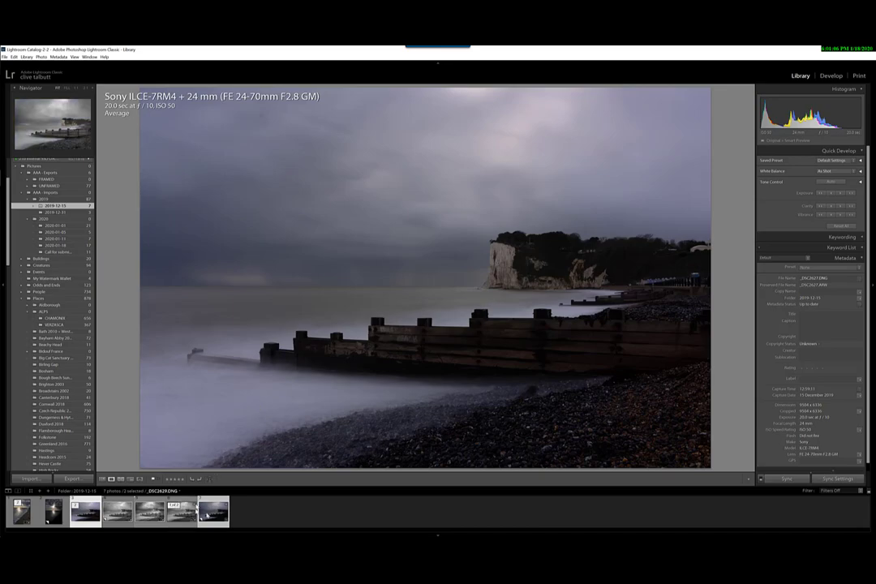
left_click(213, 511)
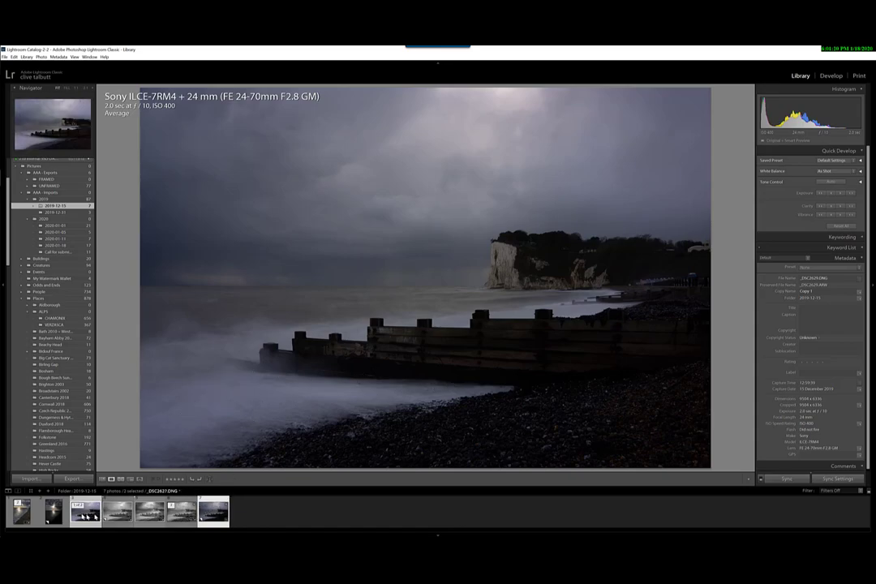
left_click(213, 507)
right_click(212, 507)
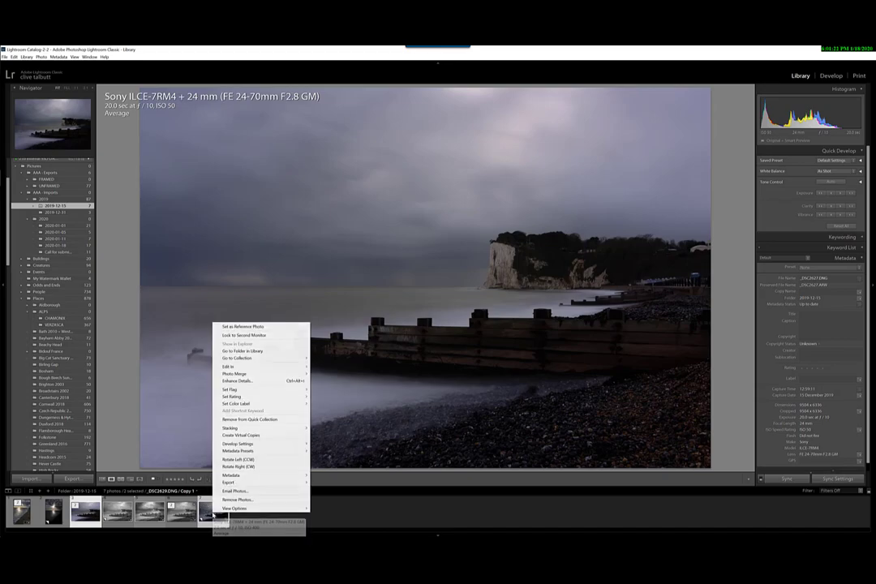
mouse_move(260, 366)
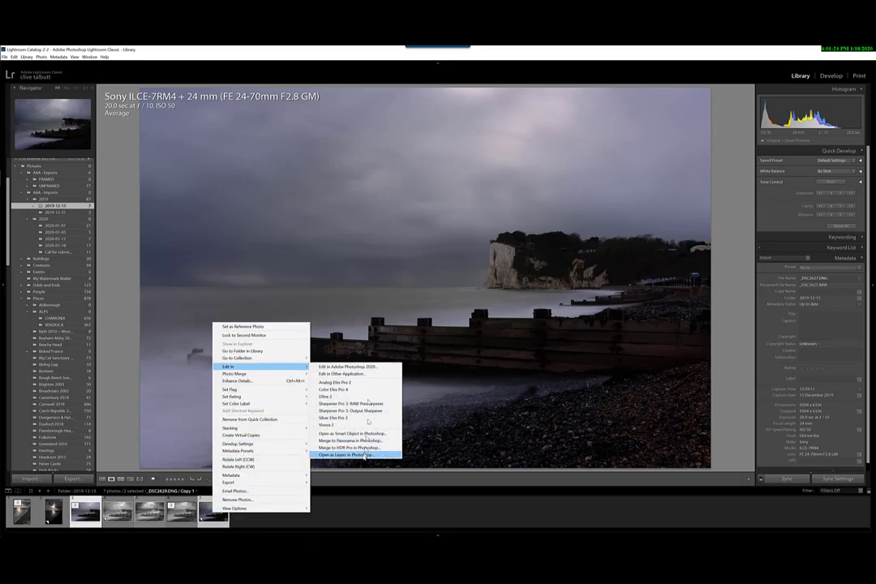
left_click(364, 454)
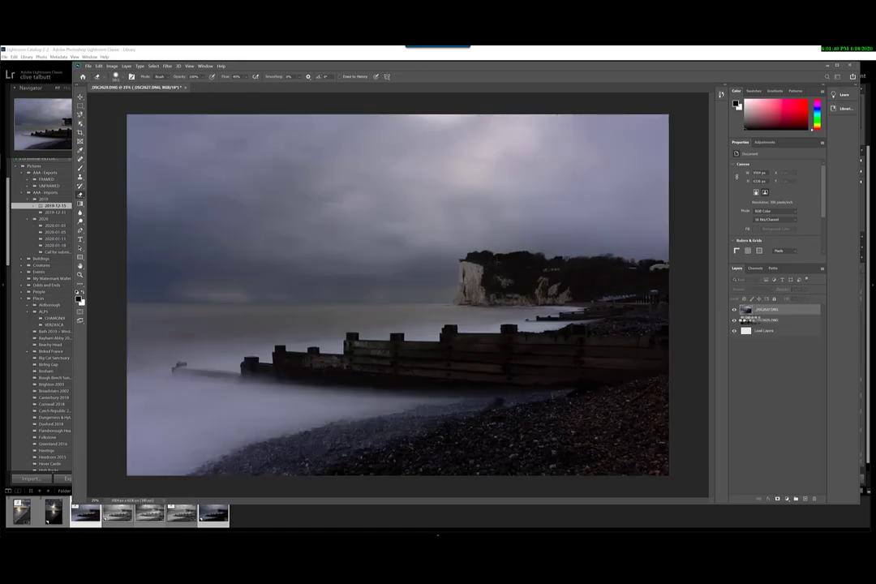
Toggle layer visibility to compare the _DSC2627.DNG exposure with the _DSC2629.DNG exposure beneath it
left_click(758, 321)
left_click(734, 311)
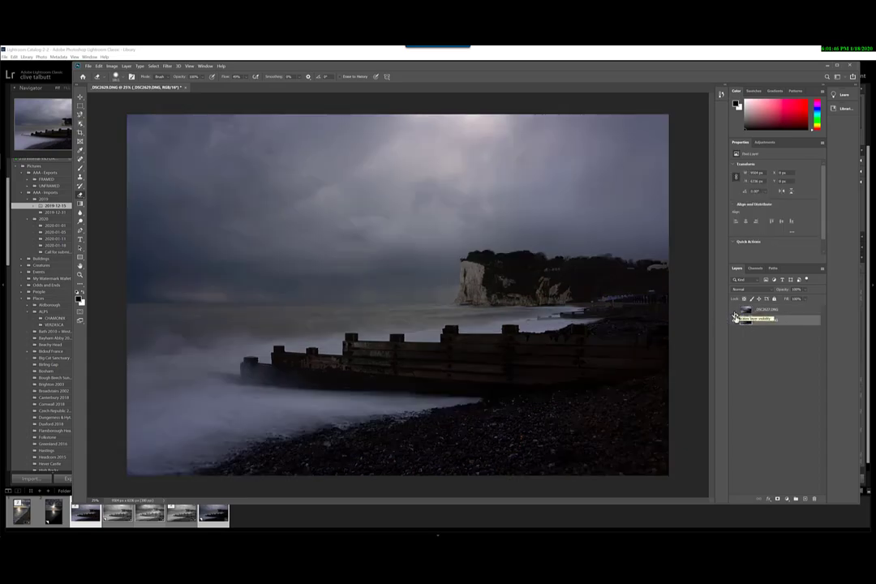
left_click(734, 311)
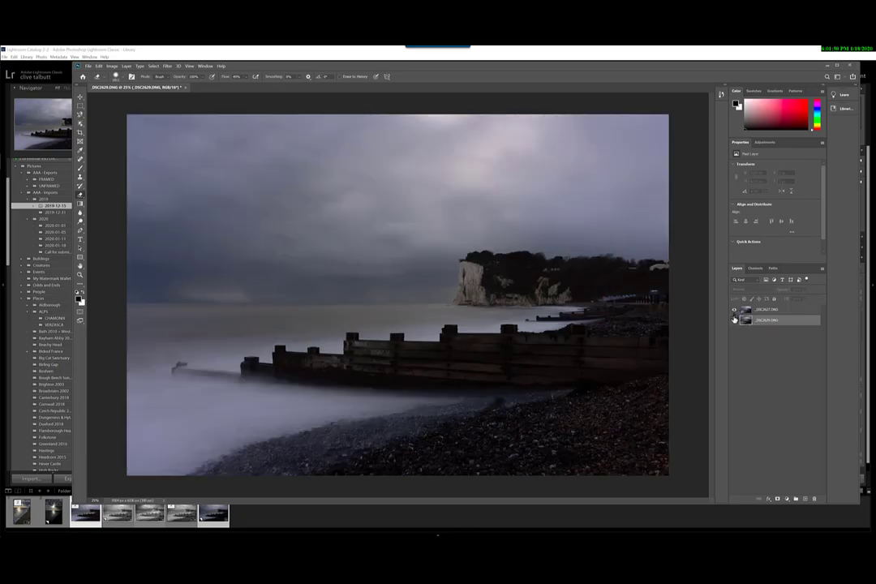
left_click(734, 321)
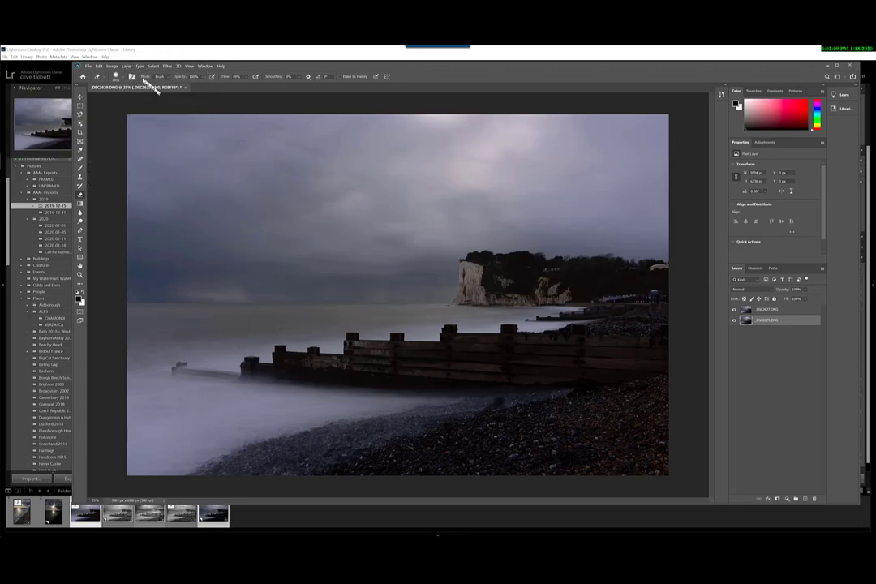
Auto-align the _DSC2627.DNG and _DSC2629.DNG layers using the Auto projection
left_click(776, 310)
left_click(774, 320, "shift")
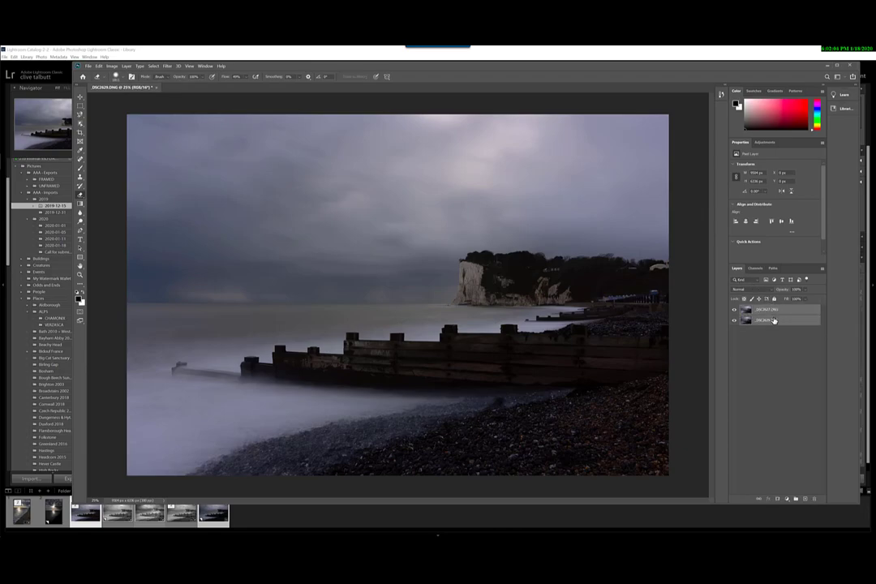
left_click(98, 67)
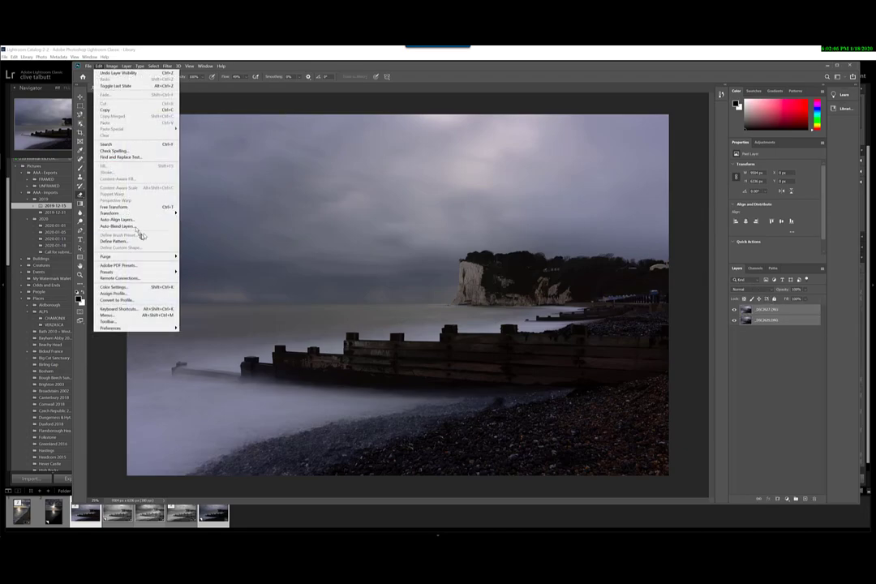
left_click(123, 189)
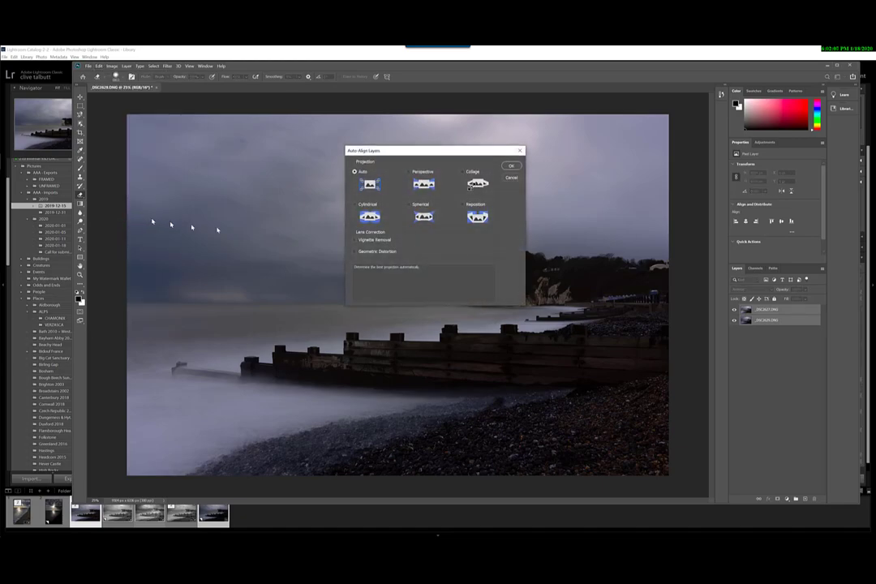
left_click(511, 166)
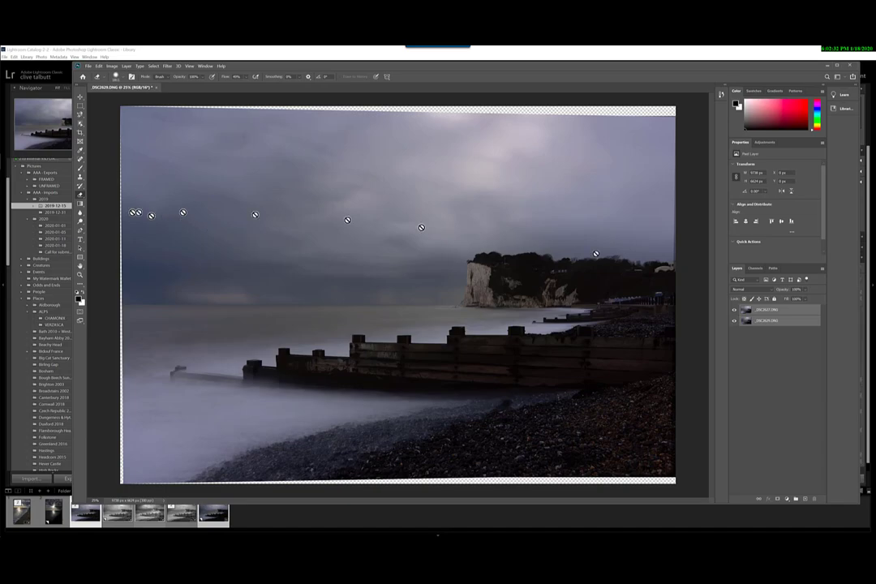
Erase the sky of the _DSC2627.DNG layer with a large soft eraser, revealing the clouds of the layer beneath
left_click(779, 310)
left_click(773, 323)
left_click(771, 311)
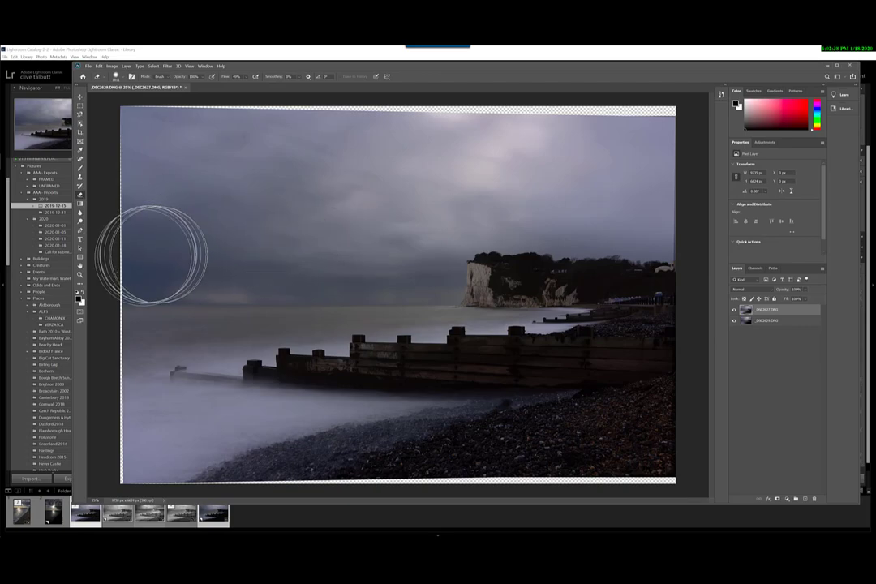
left_click_drag(149, 256, 394, 255)
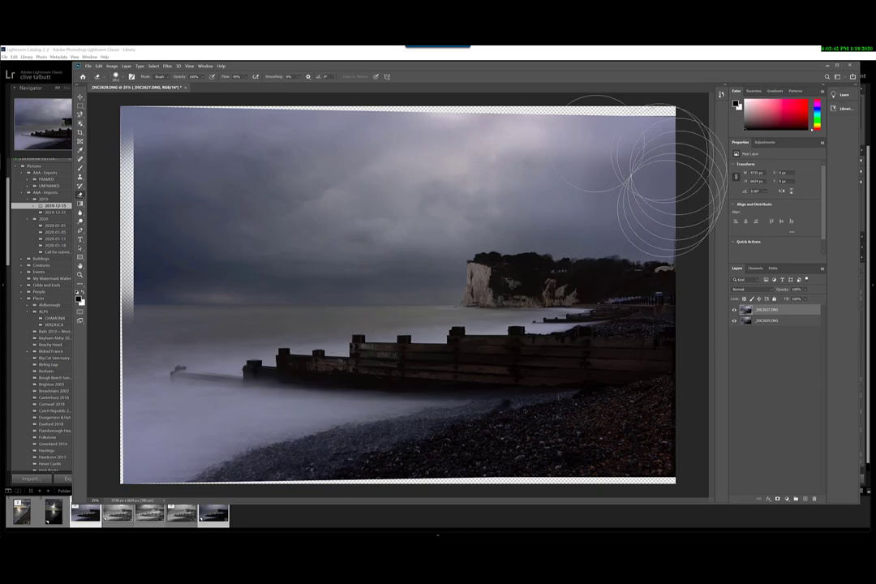
left_click_drag(273, 161, 130, 120)
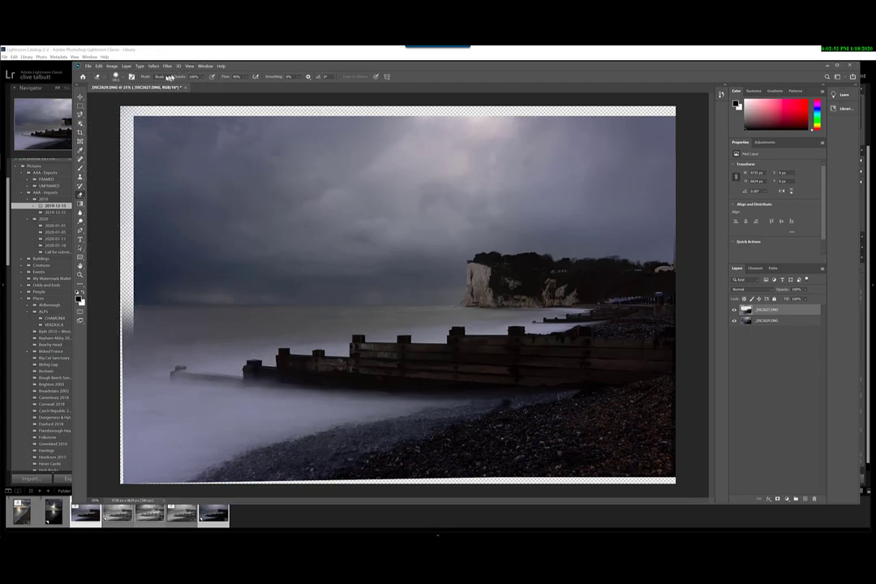
Reduce the eraser size and erase the top layer's sea and shoreline around the groyne to reveal the shorter exposure's waves
left_click(123, 78)
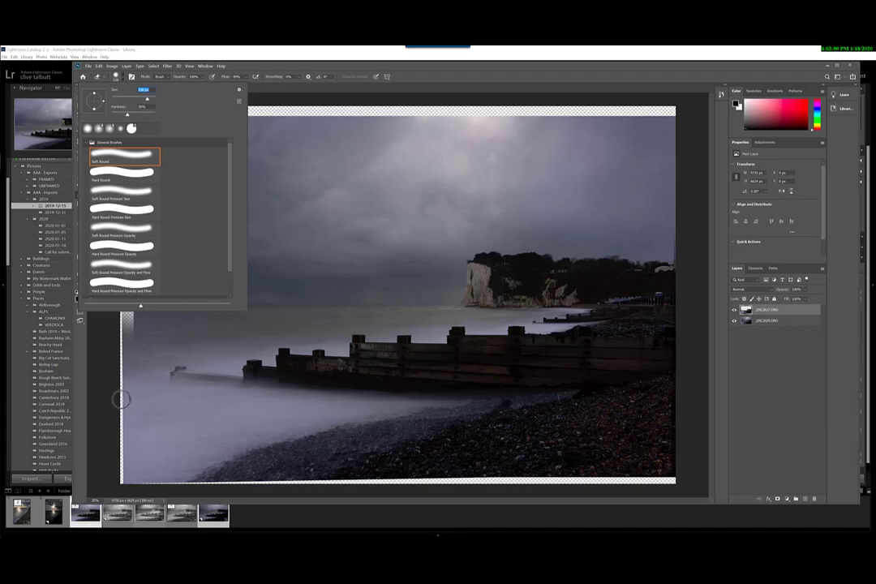
mouse_move(122, 399)
left_mouse_down()
mouse_move(200, 391)
mouse_move(136, 390)
mouse_move(207, 382)
mouse_move(139, 371)
mouse_move(228, 368)
mouse_move(145, 366)
mouse_move(238, 352)
mouse_move(172, 356)
mouse_move(278, 344)
mouse_move(195, 360)
mouse_move(284, 360)
mouse_move(194, 371)
mouse_move(262, 370)
mouse_move(136, 361)
mouse_move(320, 350)
mouse_move(238, 369)
mouse_move(327, 349)
mouse_move(221, 372)
mouse_move(373, 349)
mouse_move(247, 346)
mouse_move(385, 338)
mouse_move(296, 348)
mouse_move(220, 399)
mouse_move(142, 398)
mouse_move(303, 378)
mouse_move(136, 420)
mouse_move(262, 389)
mouse_move(145, 406)
mouse_move(205, 369)
mouse_move(195, 377)
mouse_move(172, 350)
mouse_move(193, 340)
mouse_move(263, 338)
mouse_move(160, 345)
mouse_move(388, 330)
mouse_move(137, 340)
mouse_move(369, 326)
mouse_move(144, 324)
mouse_move(325, 307)
mouse_move(159, 335)
mouse_move(366, 322)
mouse_move(150, 318)
mouse_move(351, 334)
mouse_move(519, 312)
mouse_move(307, 352)
mouse_move(436, 331)
mouse_move(503, 307)
mouse_move(568, 311)
mouse_move(403, 315)
mouse_move(189, 338)
mouse_move(400, 307)
mouse_move(487, 305)
mouse_move(114, 306)
mouse_move(161, 341)
mouse_move(167, 375)
mouse_move(136, 318)
mouse_move(228, 307)
mouse_move(217, 319)
mouse_move(150, 319)
mouse_move(147, 362)
mouse_move(136, 373)
mouse_move(147, 377)
mouse_move(141, 420)
mouse_move(127, 411)
mouse_move(306, 392)
mouse_move(98, 462)
mouse_move(130, 471)
mouse_move(180, 477)
mouse_move(343, 414)
mouse_move(419, 403)
mouse_move(259, 390)
mouse_move(438, 393)
mouse_move(236, 384)
mouse_move(253, 364)
mouse_move(489, 387)
mouse_move(439, 387)
mouse_move(612, 385)
mouse_move(172, 368)
mouse_move(138, 332)
mouse_move(180, 319)
mouse_move(167, 364)
left_mouse_up()
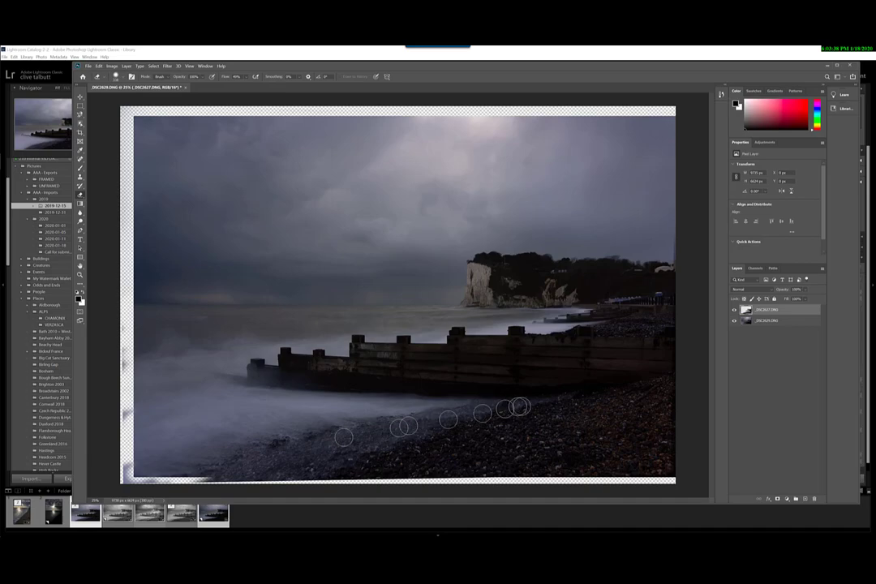
left_click_drag(242, 473, 413, 436)
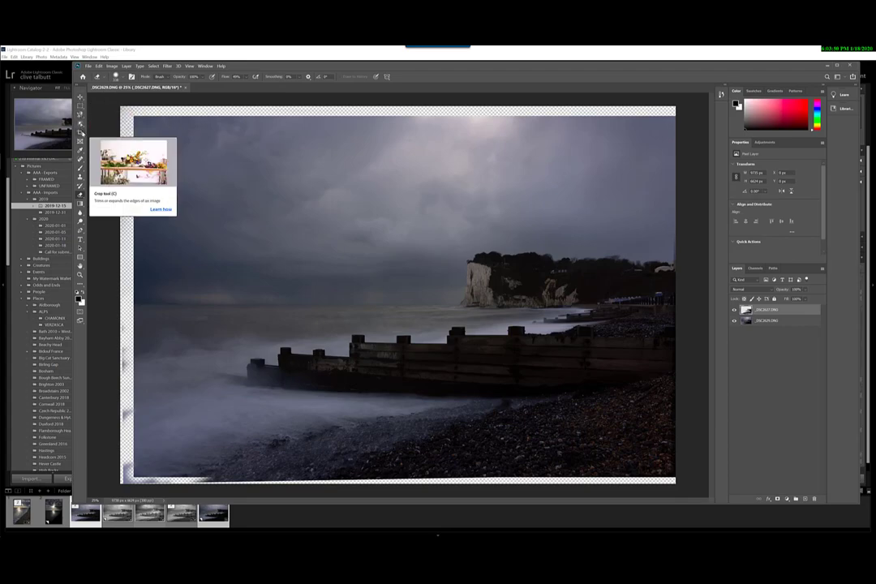
Crop the image just inside the photo area to remove the transparent borders on all sides
left_click(80, 132)
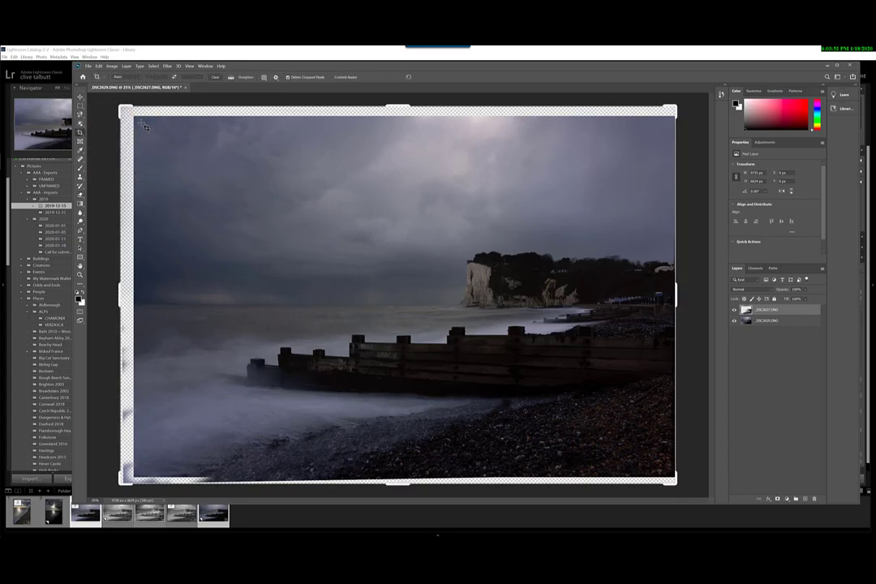
left_click_drag(141, 122, 675, 473)
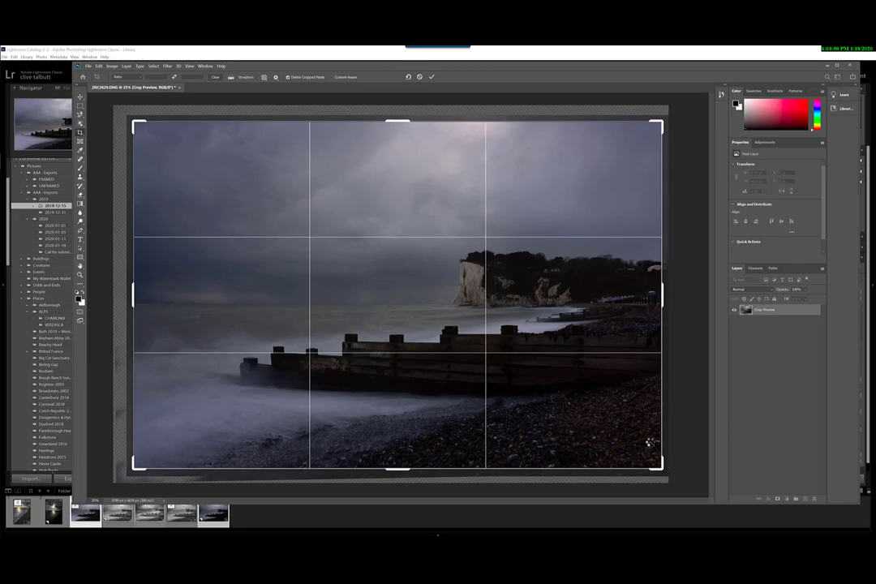
key("Return")
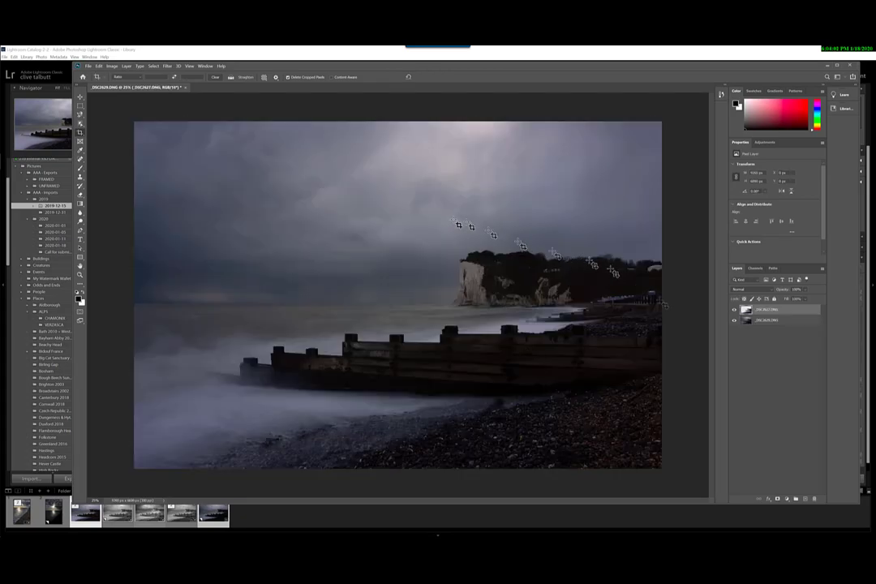
Flatten the image, and close Photoshop with the changes saved, returning to Lightroom
right_click(767, 310)
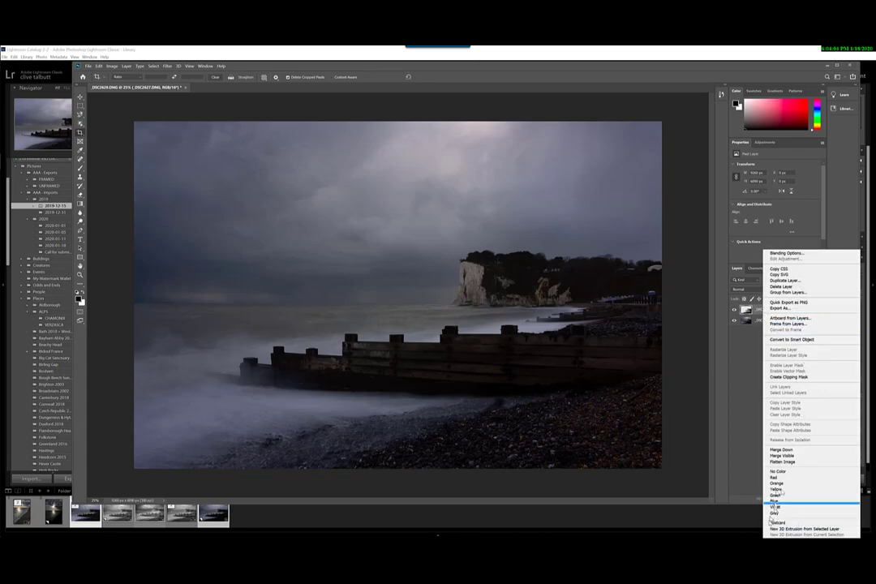
left_click(782, 462)
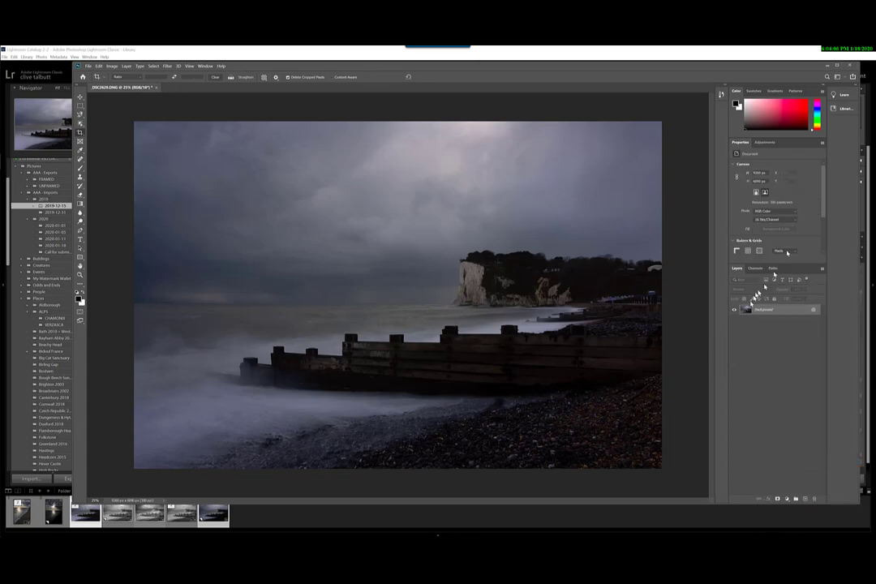
left_click(849, 65)
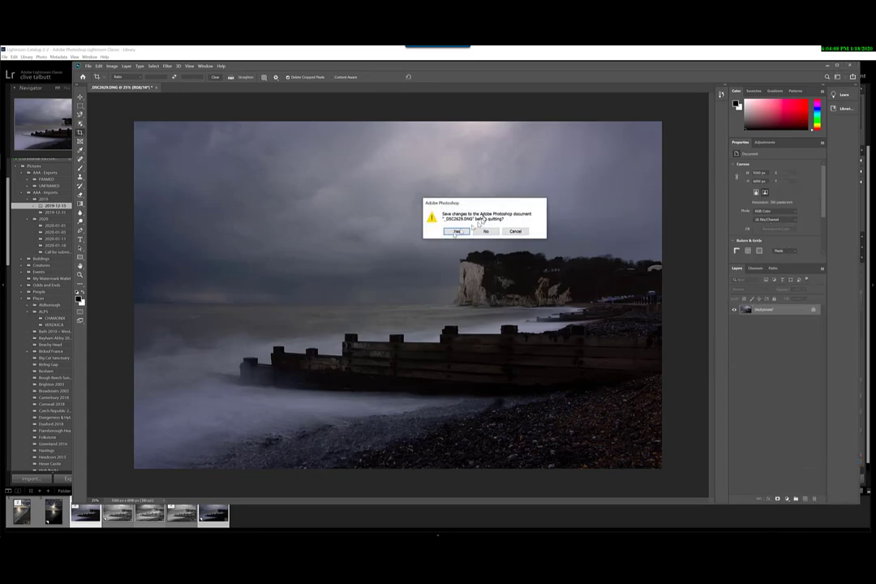
left_click(456, 231)
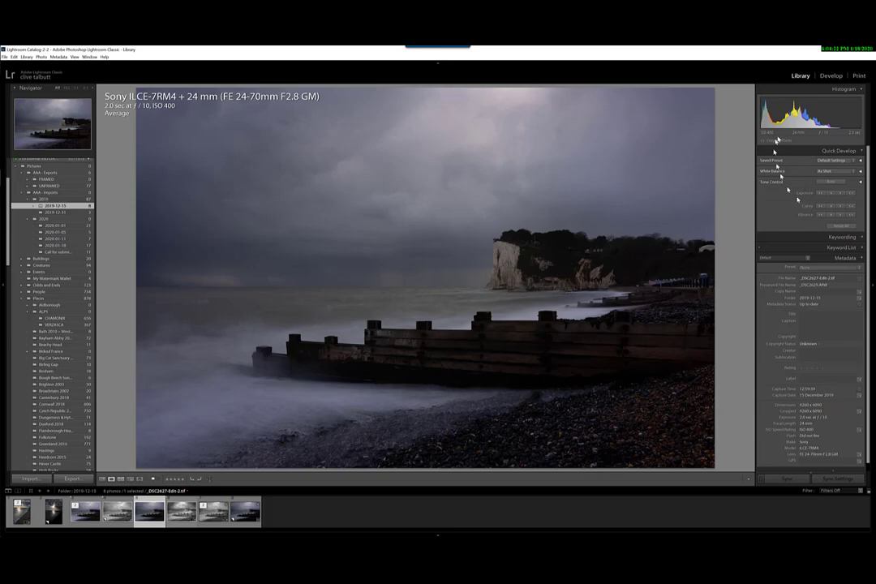
Open the blended photo for developing and heal the distracting spots on the dark wooded cliff top with Spot Removal
left_click(829, 75)
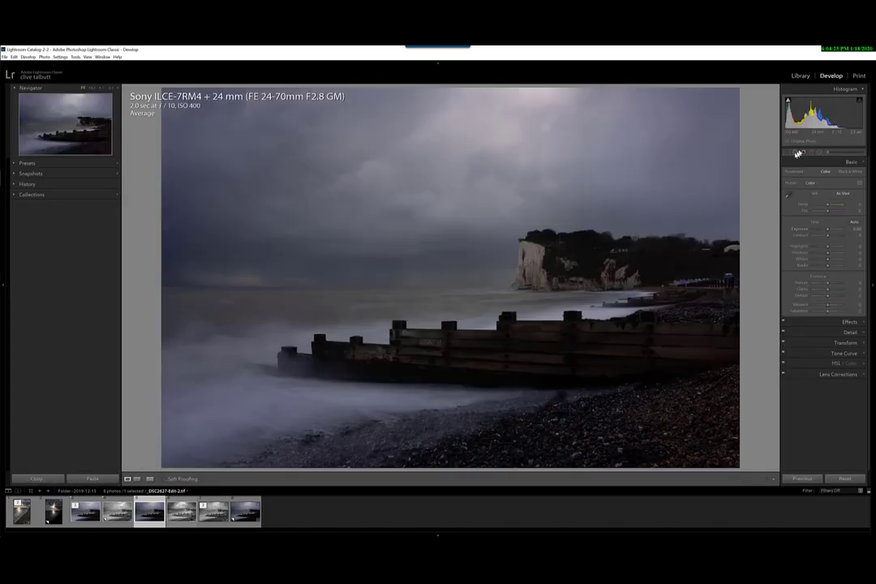
left_click(794, 154)
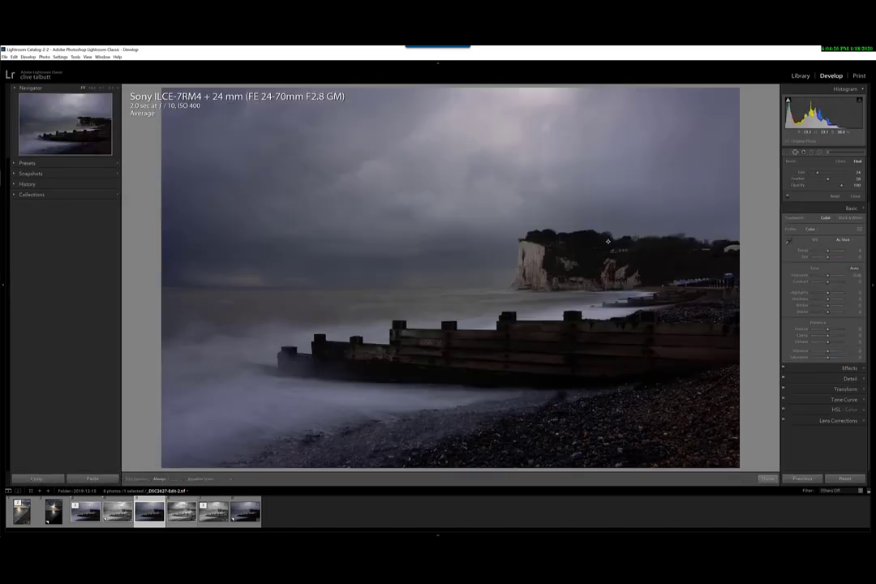
scroll(603, 253, "up", 5)
mouse_move(606, 252)
left_mouse_down()
mouse_move(630, 252)
mouse_move(560, 242)
left_mouse_up()
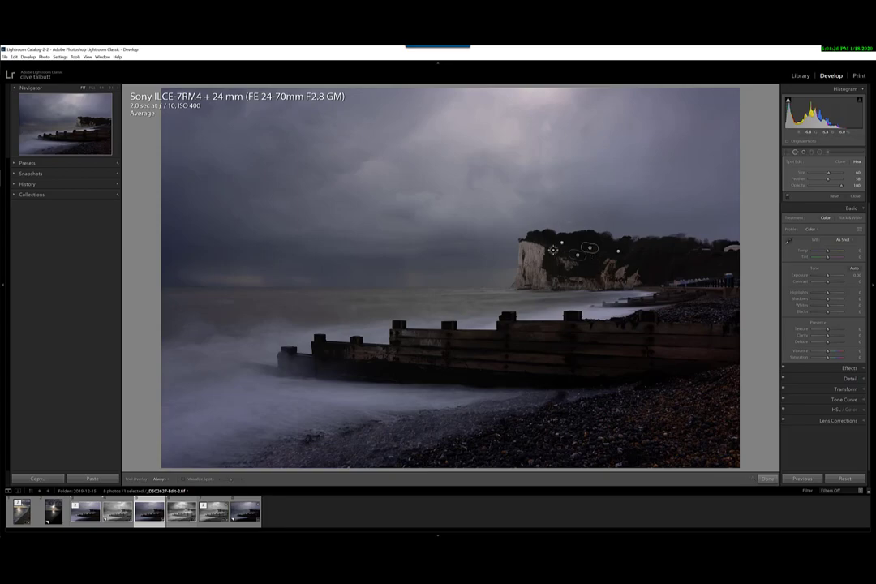
Heal the distracting details on the far hillside and along its base above the beach, and close Spot Removal
left_click_drag(690, 251, 727, 250)
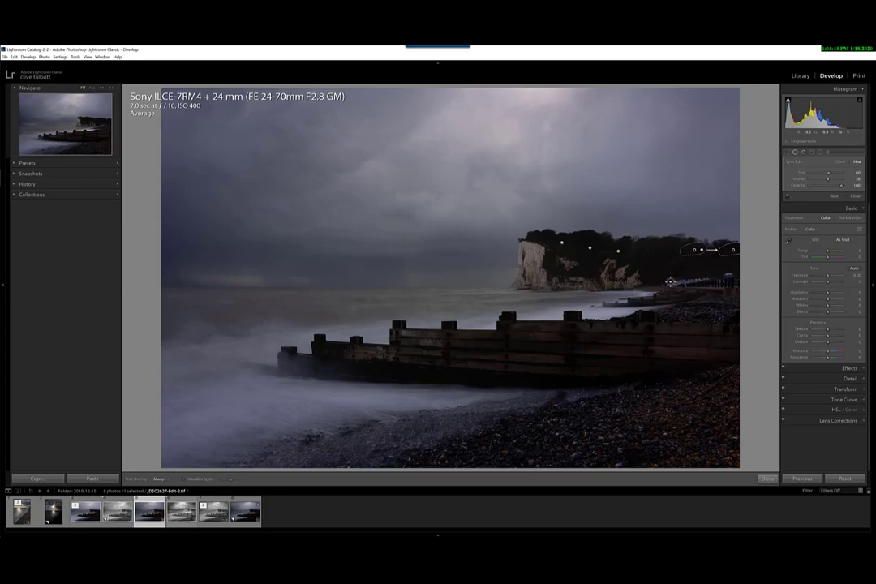
left_click_drag(667, 281, 712, 276)
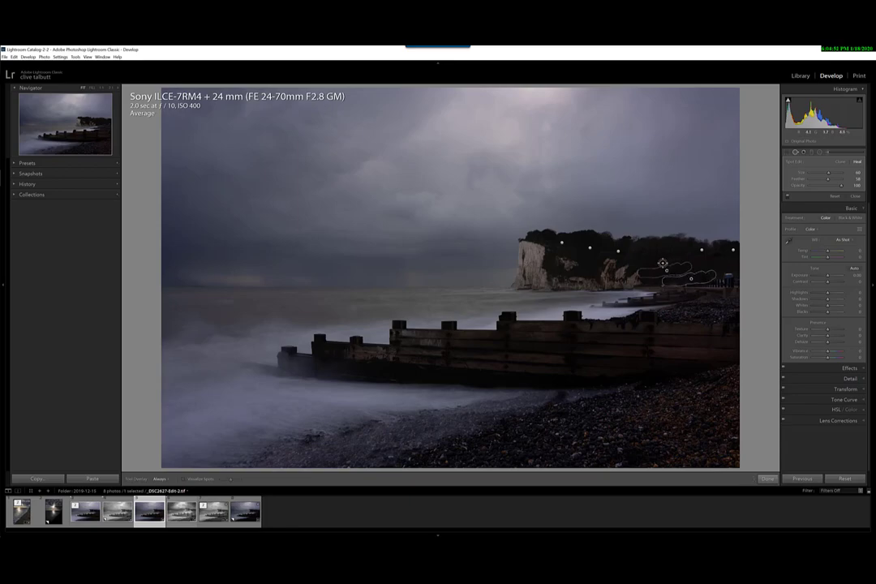
key("Return")
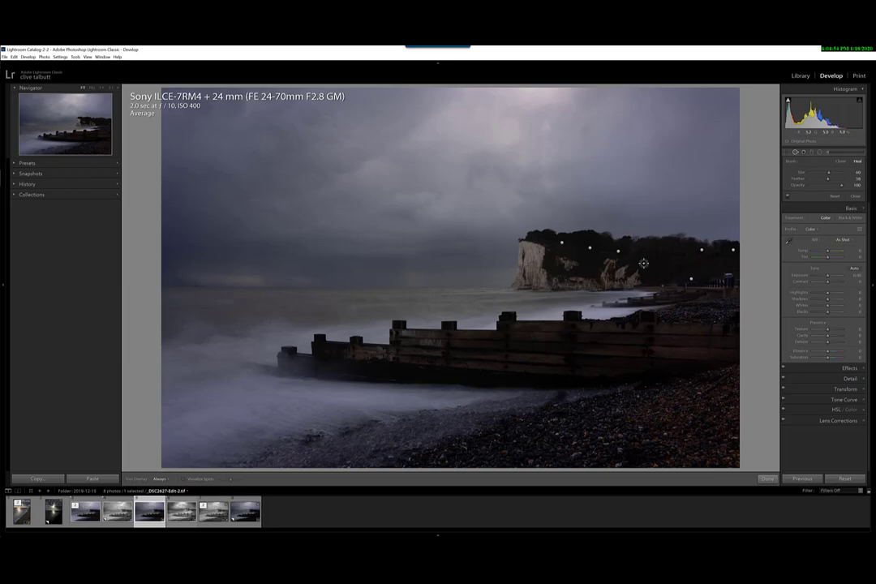
key("q")
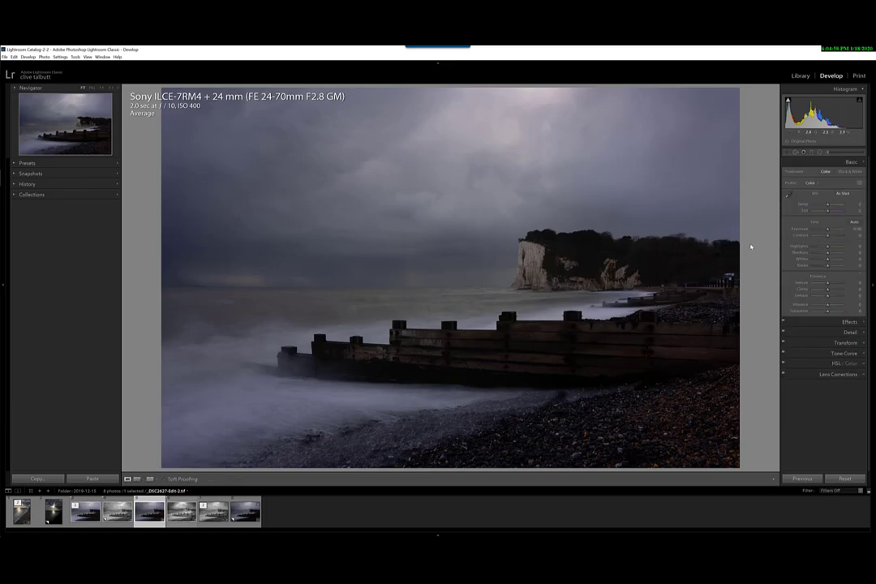
Heal the structure near the photo's edge above the beach, moving the sample source from the skyline onto the dark hillside
left_click(797, 153)
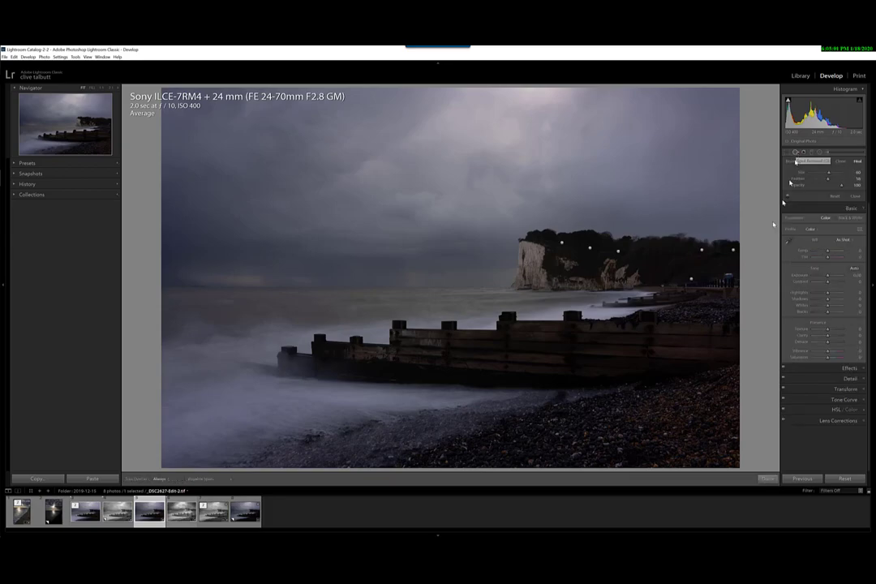
left_click(727, 274)
key("u")
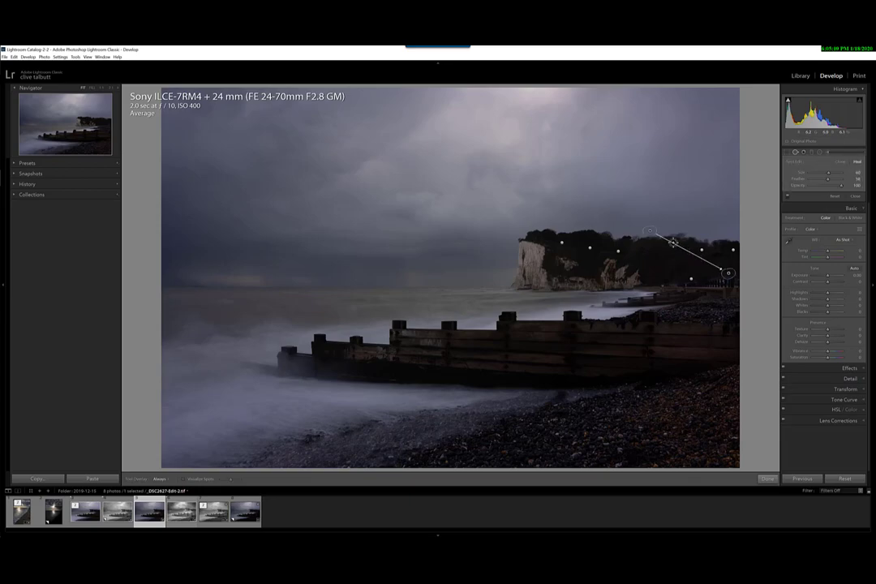
left_click_drag(651, 232, 694, 260)
key("q")
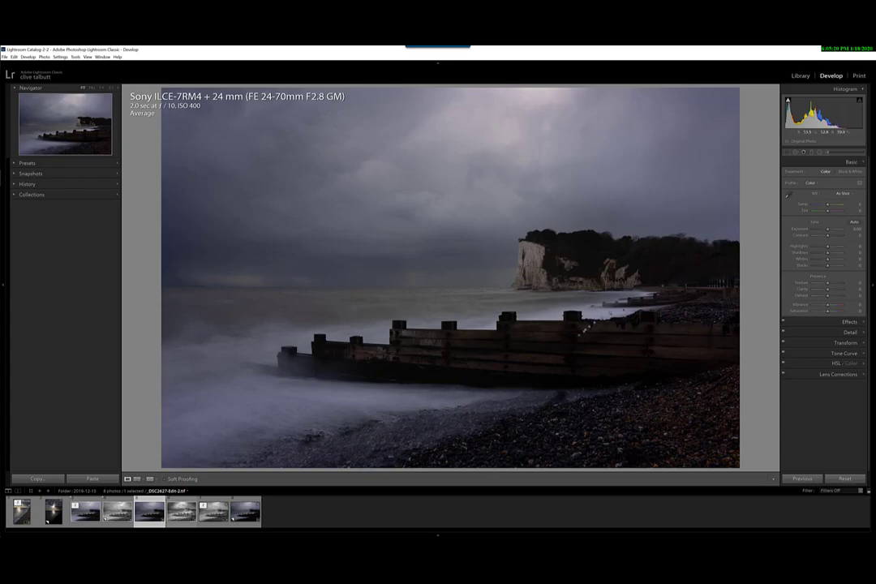
Apply automatic tone, and set the white balance by sampling a neutral grey patch of cloud above the horizon
left_click(854, 223)
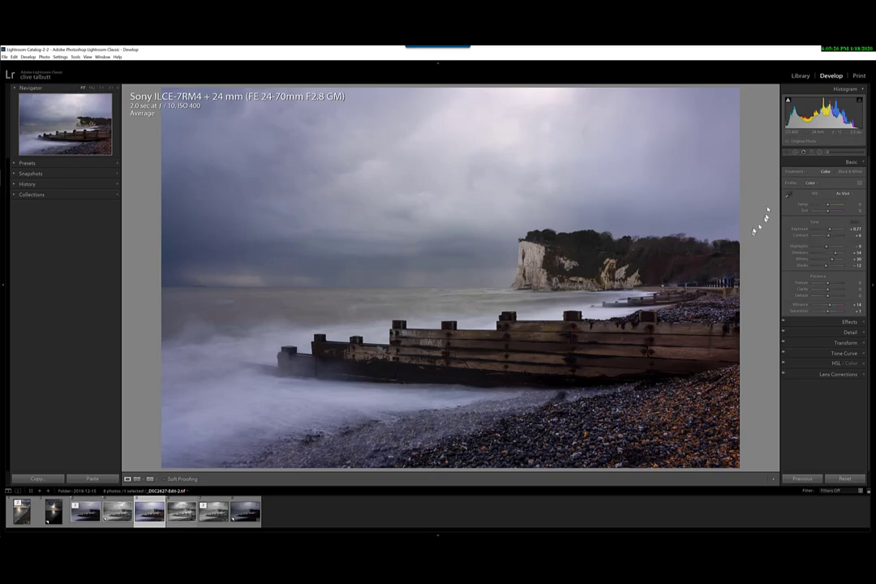
left_click(788, 194)
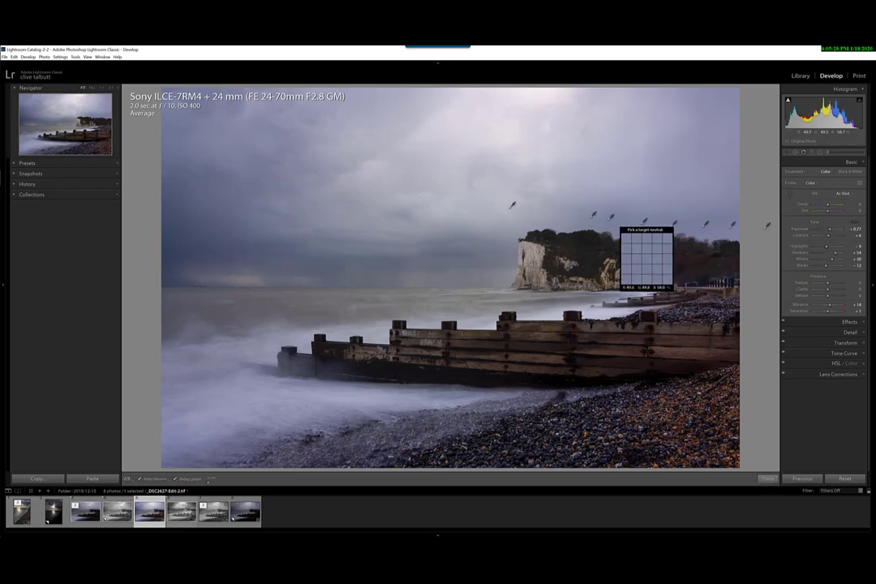
left_click(394, 258)
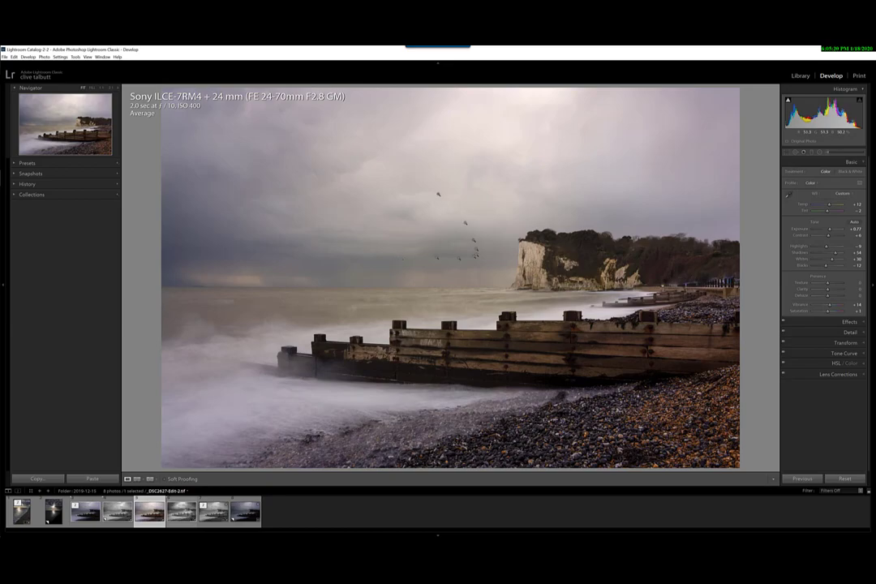
left_click(429, 185)
left_click(429, 185)
Set Highlights to -100, Whites to +50 and Blacks to +13
left_click_drag(824, 250, 813, 247)
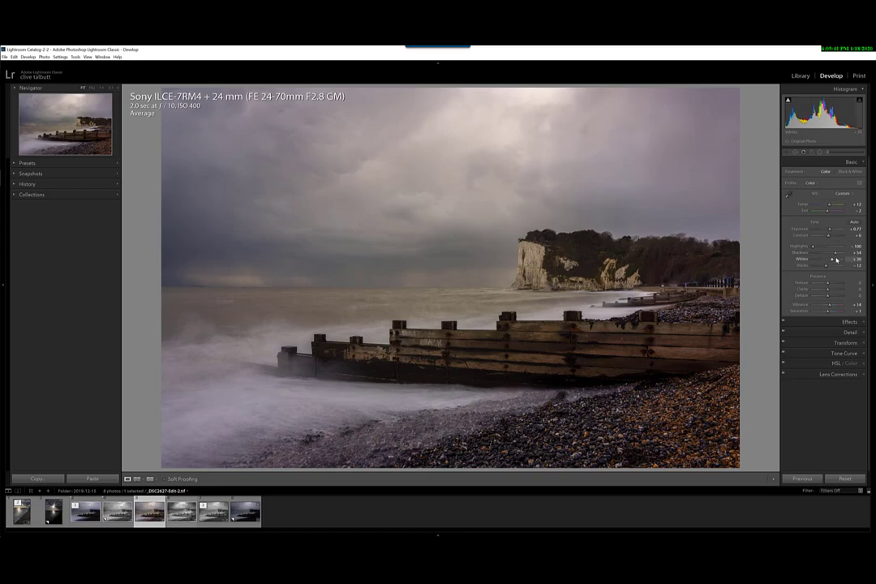
left_click_drag(832, 260, 830, 267)
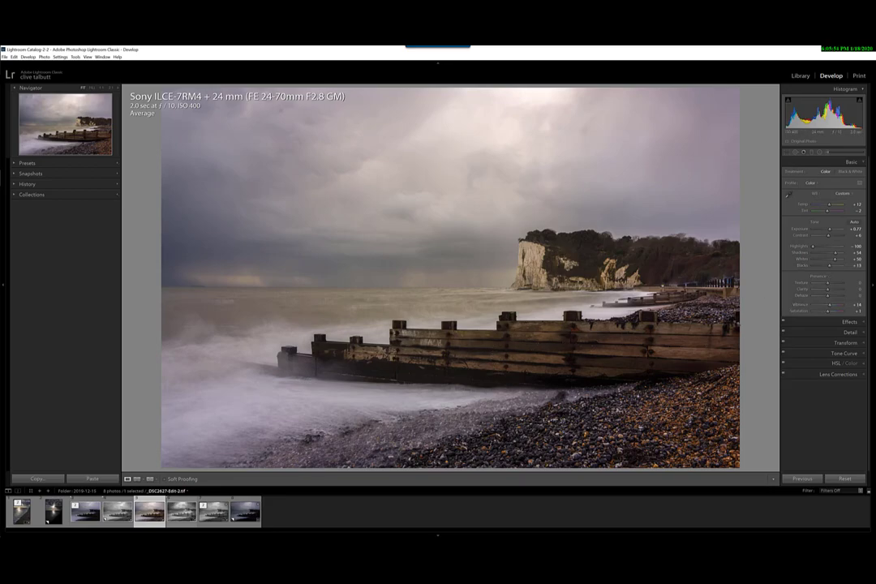
Heal the remaining distracting spots on the dark wooded hillside with Spot Removal, and close the tool
left_click(800, 154)
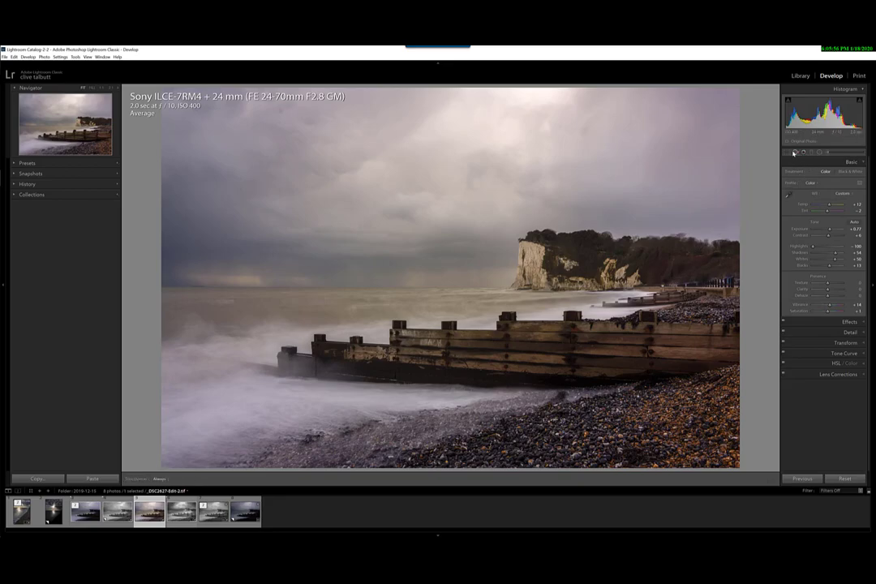
left_click(633, 250)
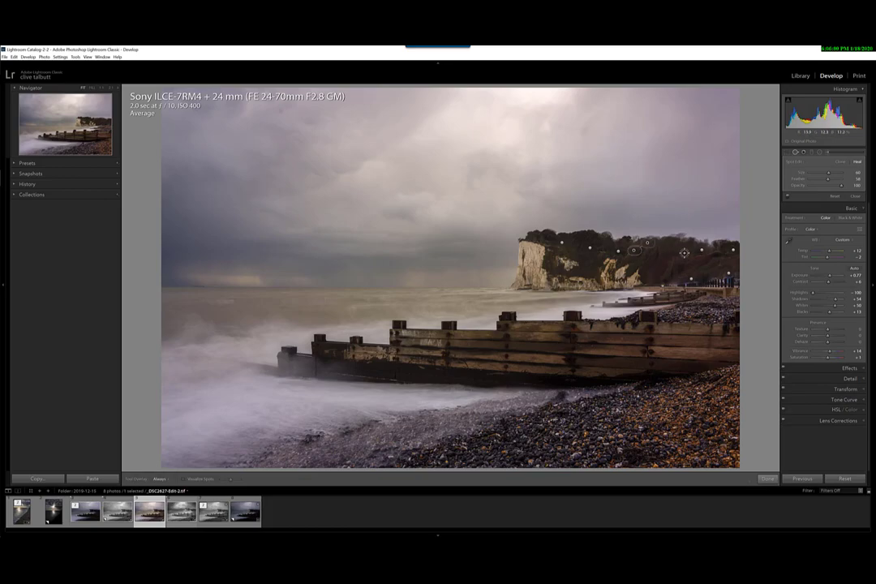
left_click_drag(684, 253, 694, 252)
left_click(686, 252)
mouse_move(694, 256)
left_mouse_down()
mouse_move(702, 254)
mouse_move(702, 281)
left_mouse_up()
key("q")
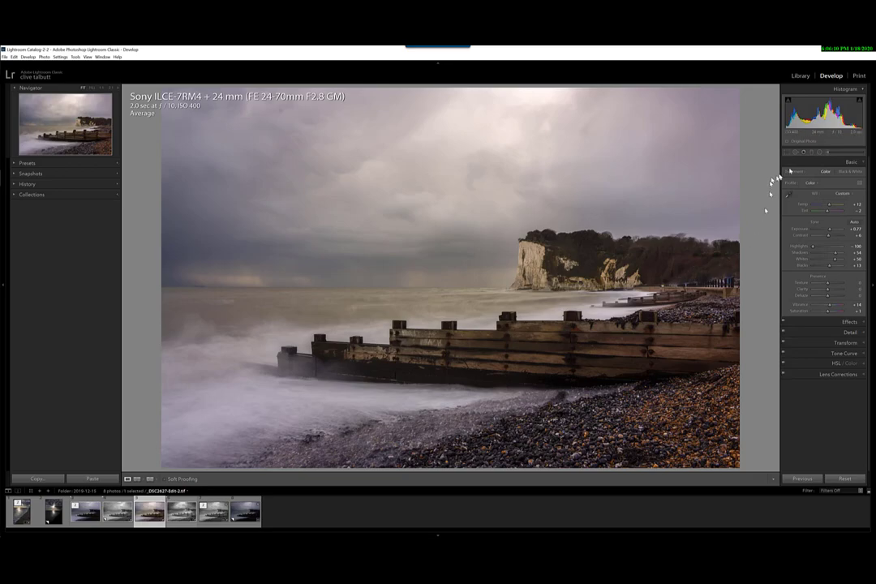
Paint an Adjustment Brush mask with Dehaze 46 across the whole sky, and reduce the mask's saturation
left_click(826, 152)
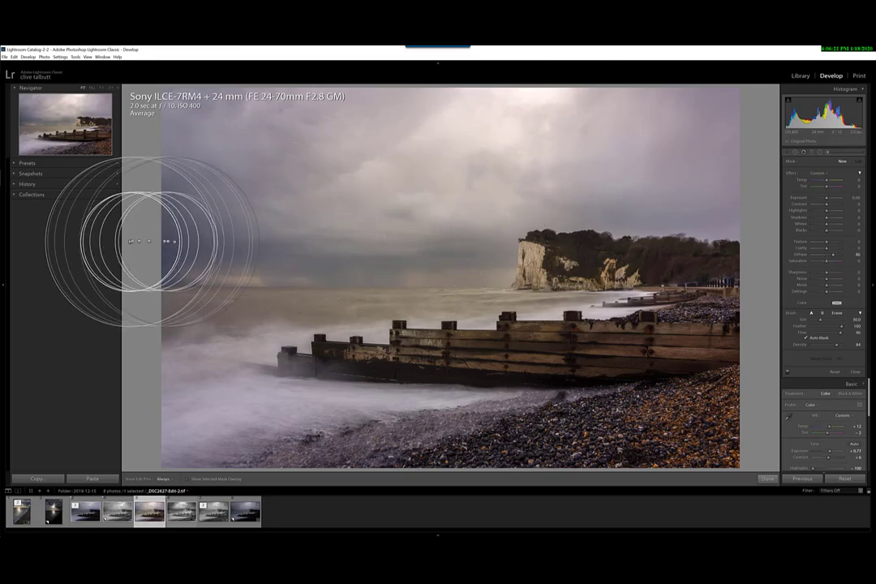
mouse_move(160, 236)
left_mouse_down()
mouse_move(462, 243)
mouse_move(474, 215)
mouse_move(207, 180)
mouse_move(348, 122)
left_mouse_up()
mouse_move(405, 122)
left_mouse_down()
mouse_move(203, 105)
mouse_move(567, 125)
mouse_move(673, 146)
mouse_move(486, 170)
mouse_move(714, 166)
mouse_move(519, 185)
mouse_move(254, 156)
mouse_move(190, 196)
mouse_move(591, 252)
left_mouse_up()
mouse_move(470, 239)
left_mouse_down()
mouse_move(467, 258)
mouse_move(247, 235)
mouse_move(469, 219)
left_mouse_up()
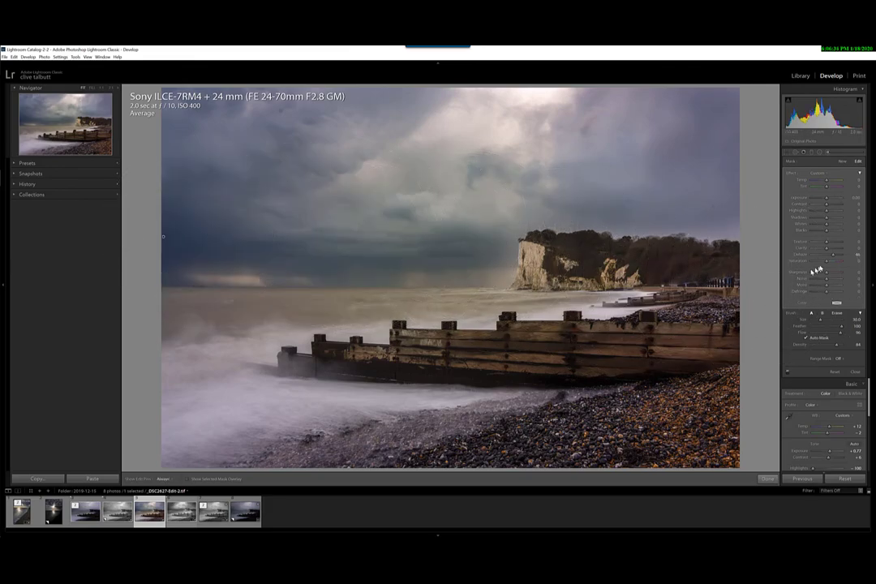
left_click_drag(826, 261, 821, 265)
Heal a spot in the dark clouds near the photo's upper edge with Spot Removal
left_click(795, 152)
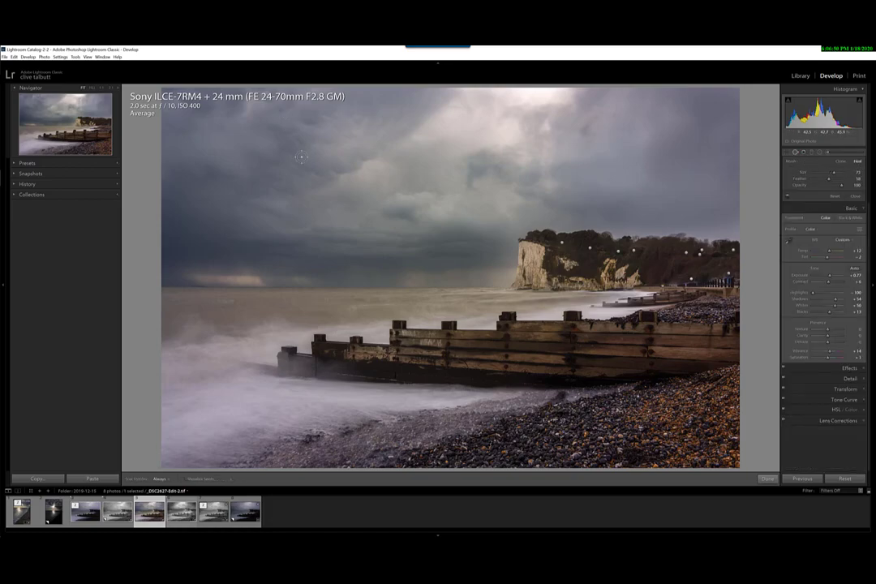
left_click(281, 111)
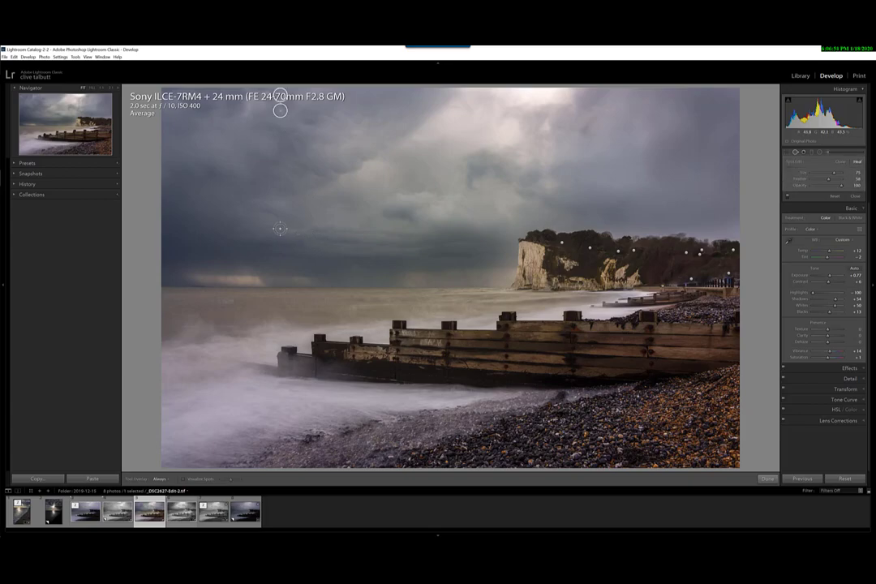
key("Delete")
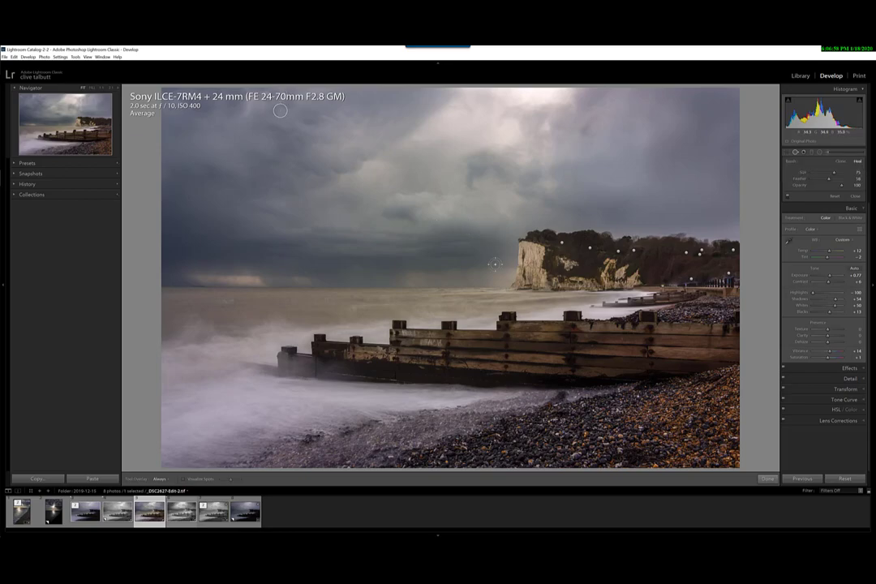
Paint a new Adjustment Brush mask over the sea with Temp 7 and Dehaze 27, and close the brush
left_click(828, 152)
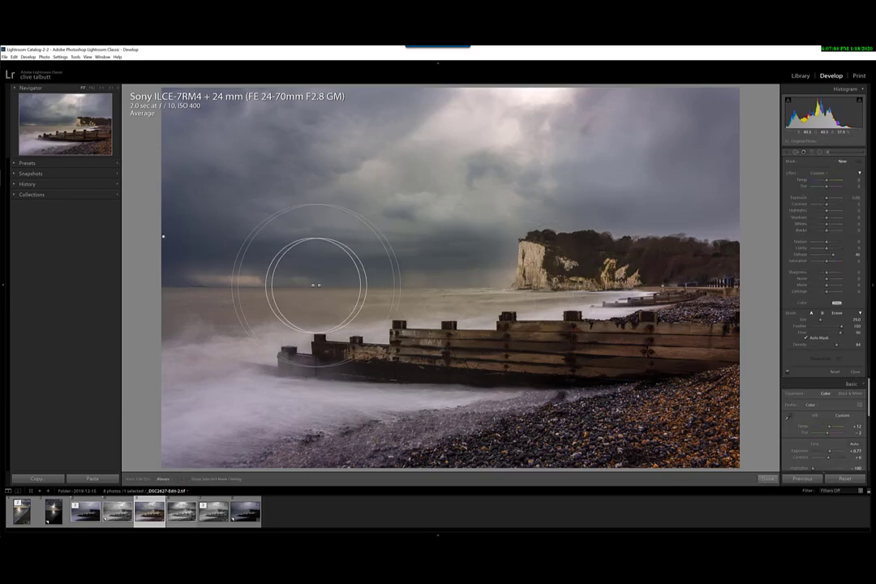
scroll(736, 267, "down", 6)
key("h")
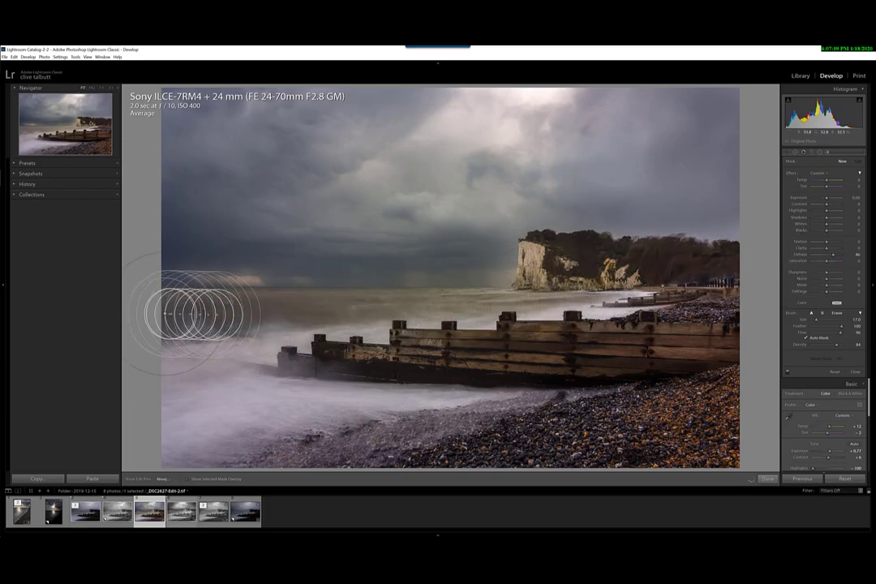
mouse_move(165, 315)
left_mouse_down()
mouse_move(188, 404)
mouse_move(201, 411)
mouse_move(172, 376)
mouse_move(504, 398)
mouse_move(308, 403)
mouse_move(184, 389)
mouse_move(337, 417)
mouse_move(155, 427)
mouse_move(175, 345)
mouse_move(263, 349)
mouse_move(339, 326)
mouse_move(640, 298)
left_mouse_up()
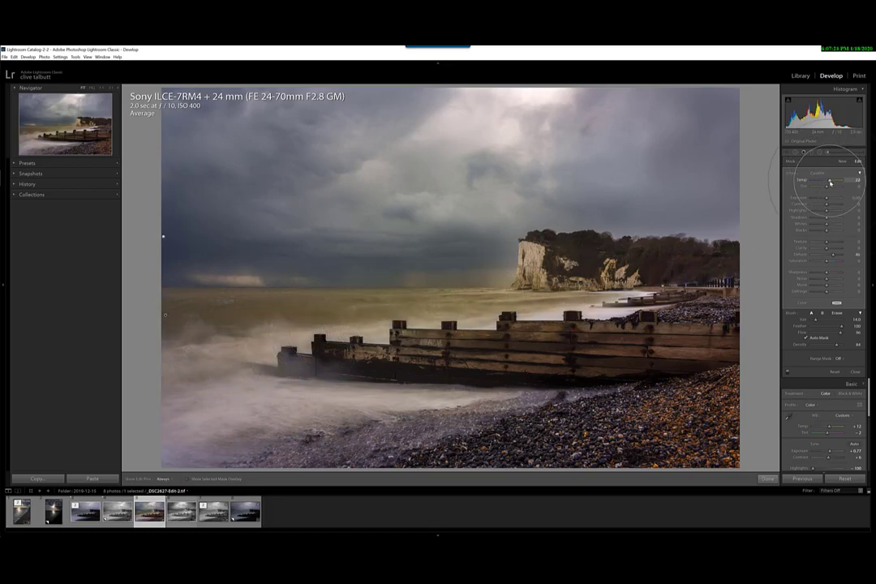
left_click_drag(830, 183, 828, 184)
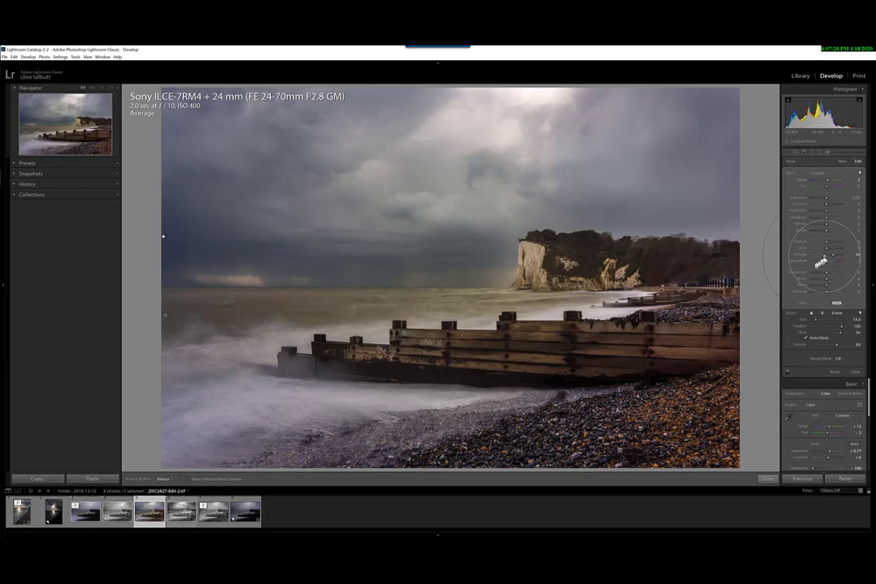
left_click_drag(832, 255, 831, 256)
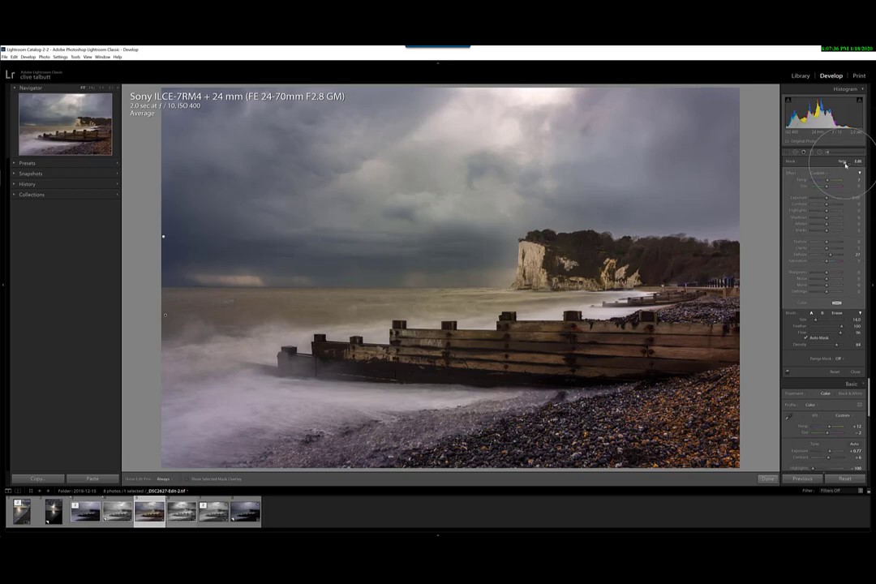
left_click(862, 382)
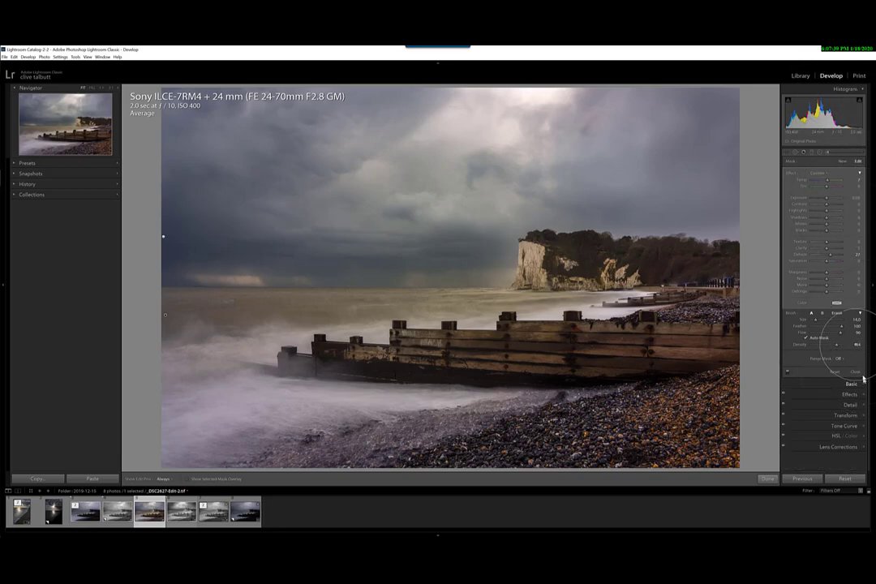
left_click(827, 154)
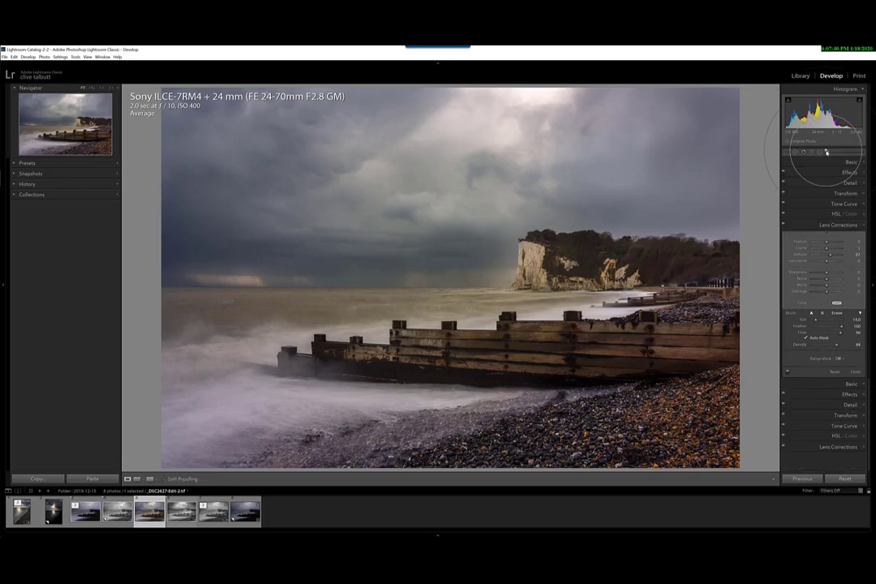
Set sharpening to Amount 79, Radius 0.7 and Masking 40, with noise reduction at Luminance 21 and Color 23
left_click(860, 184)
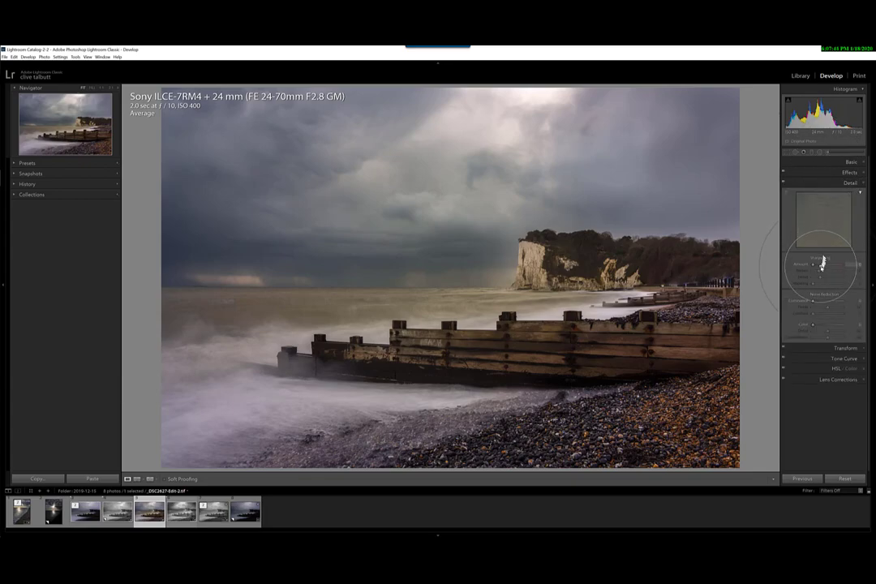
left_click(823, 302)
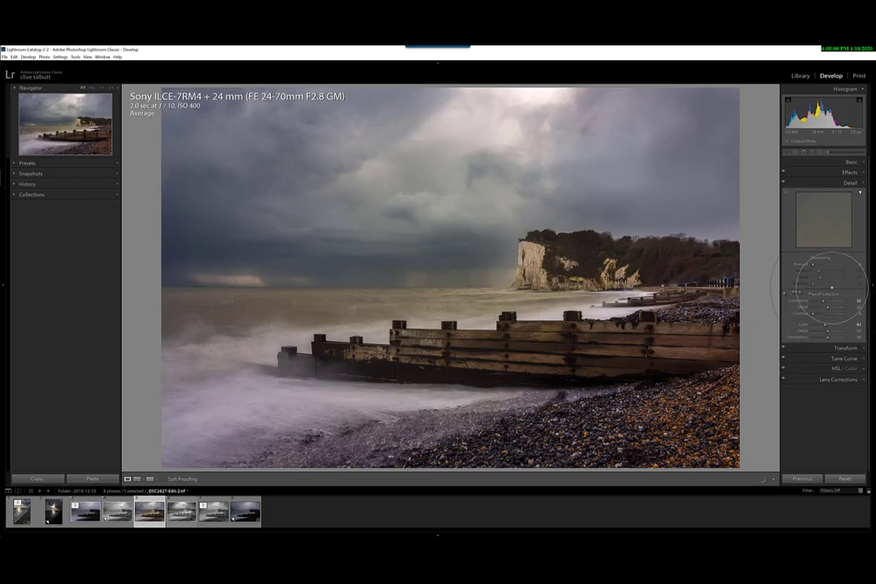
left_click_drag(813, 264, 823, 286)
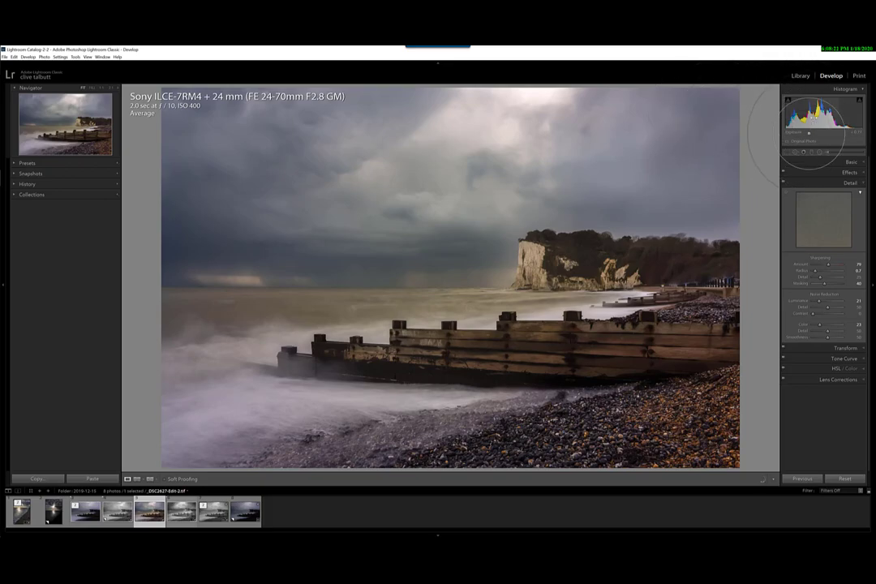
Heal the pale markings on the groyne's upper planks, sampling from clean timber along the same boards, and close Spot Removal
left_click(794, 152)
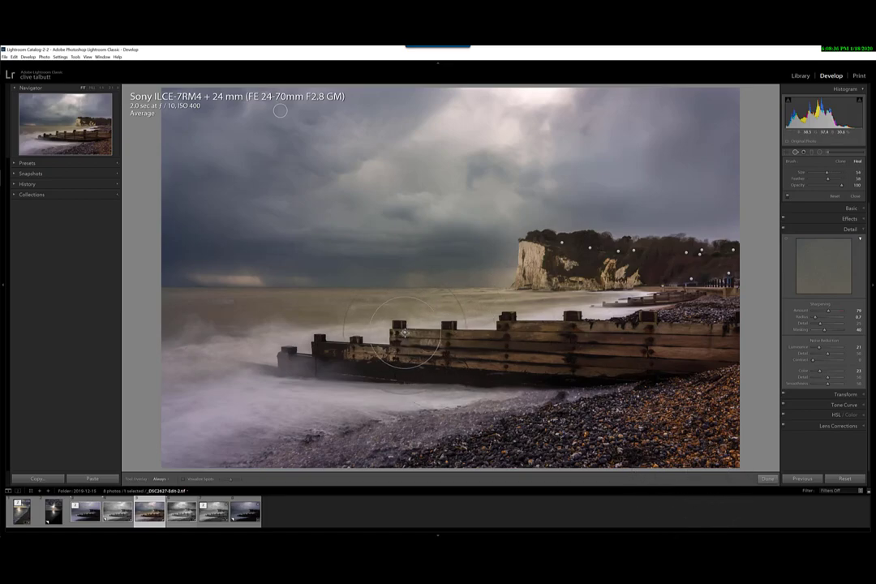
left_click_drag(402, 333, 442, 334)
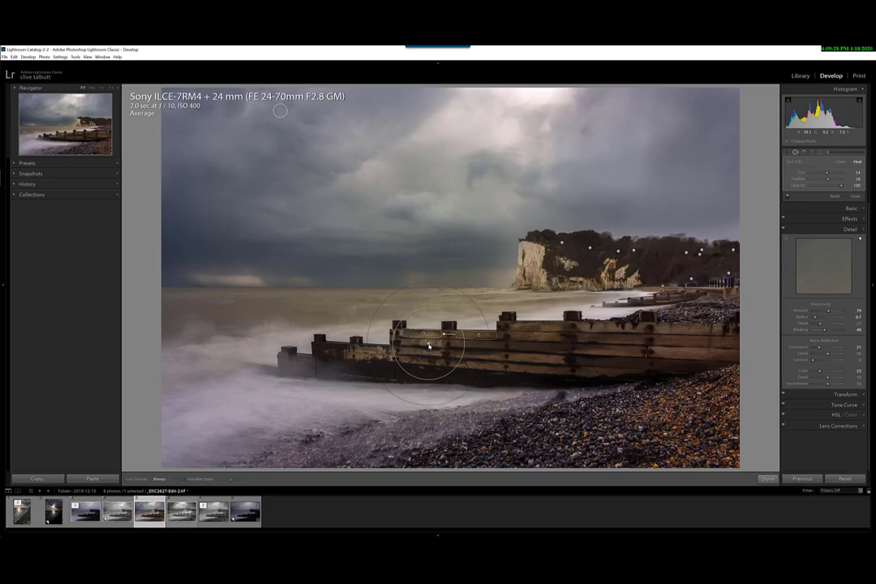
left_click_drag(424, 344, 483, 346)
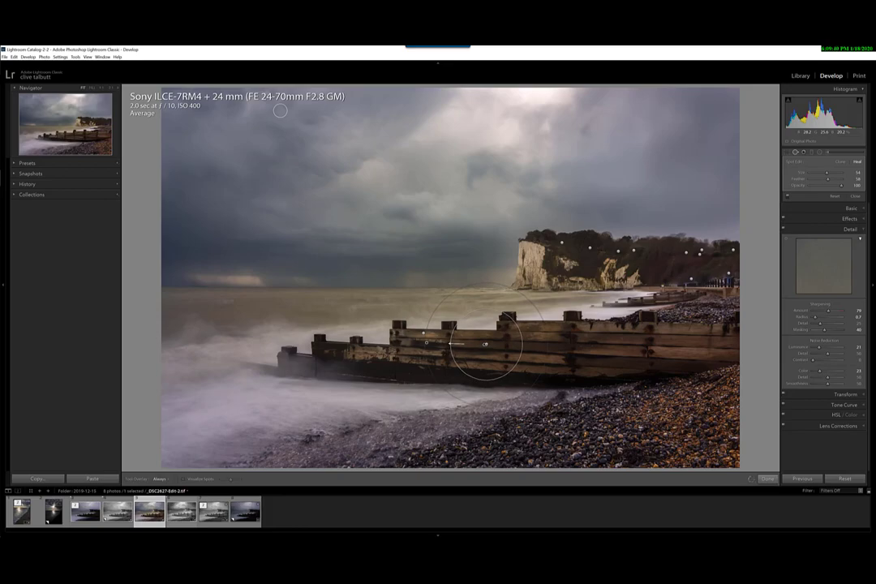
left_click_drag(485, 345, 475, 356)
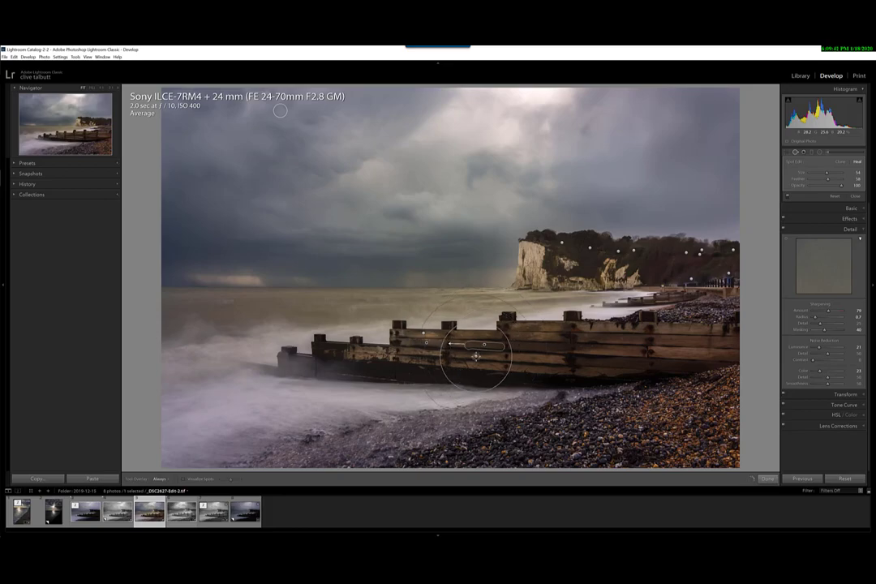
key("q")
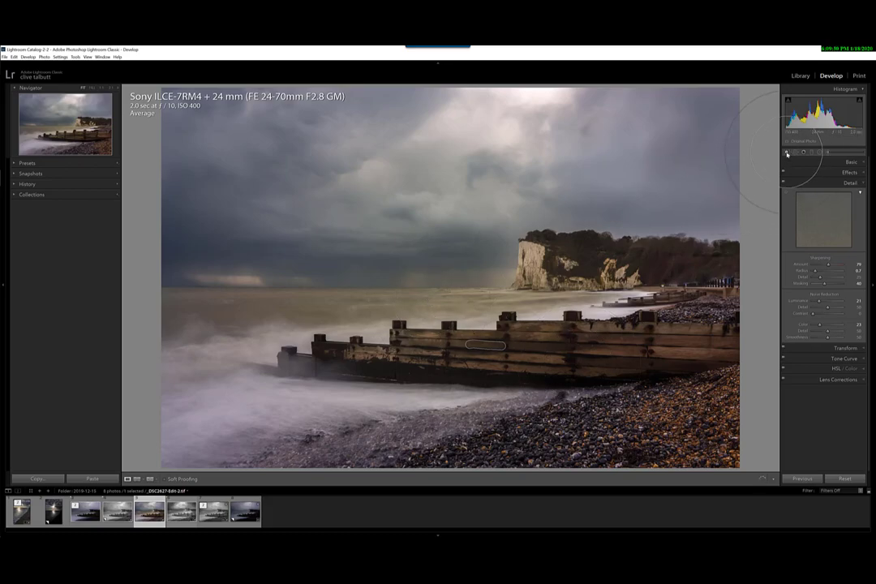
Straighten the photo by rotating the crop to an angle of 0.21, and apply it
key("r")
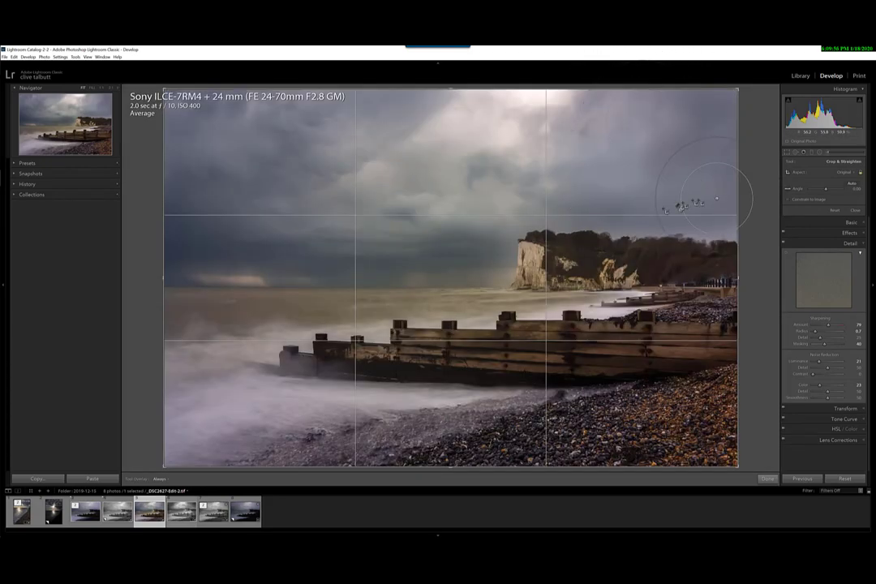
left_click_drag(755, 147, 753, 148)
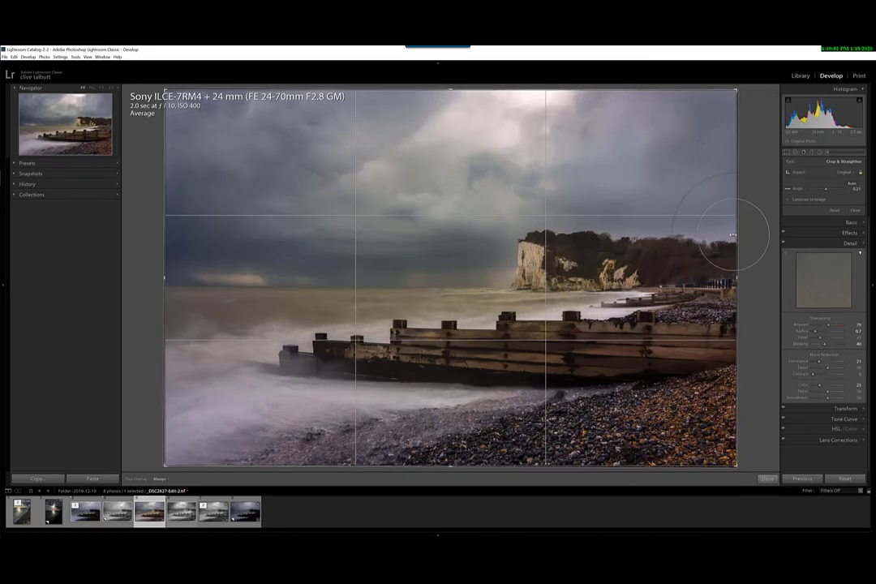
key("Return")
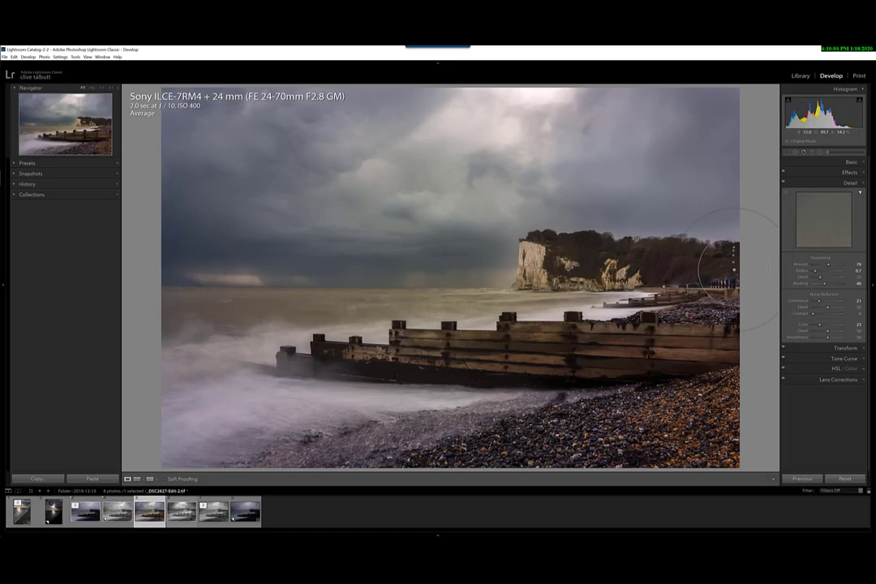
Crop the photo slightly tighter from both sides, keeping the original aspect ratio, and apply the crop
left_click(785, 152)
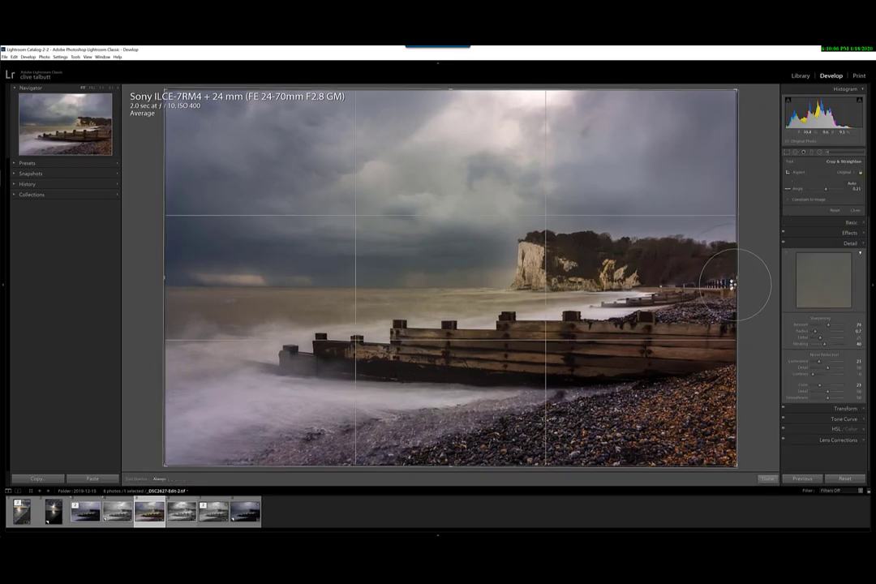
left_click_drag(738, 278, 729, 281)
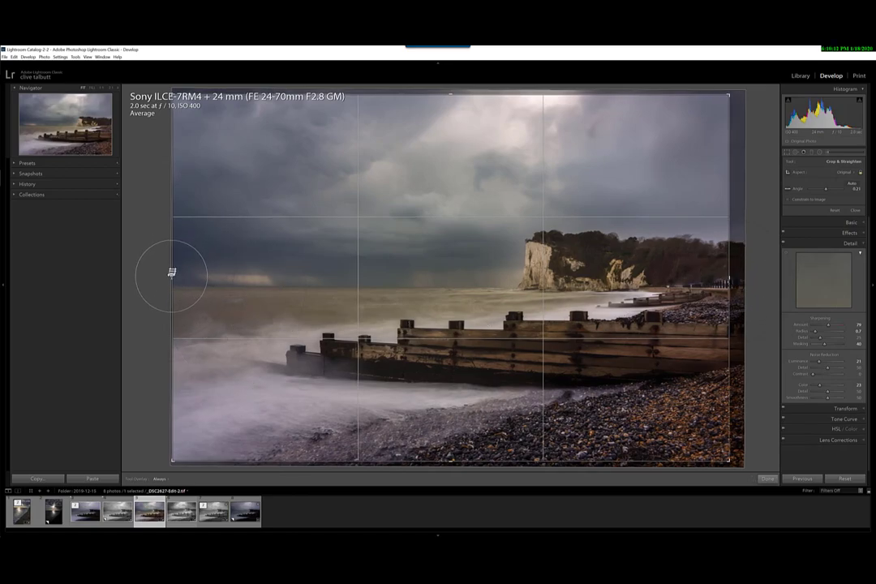
left_click_drag(172, 278, 180, 279)
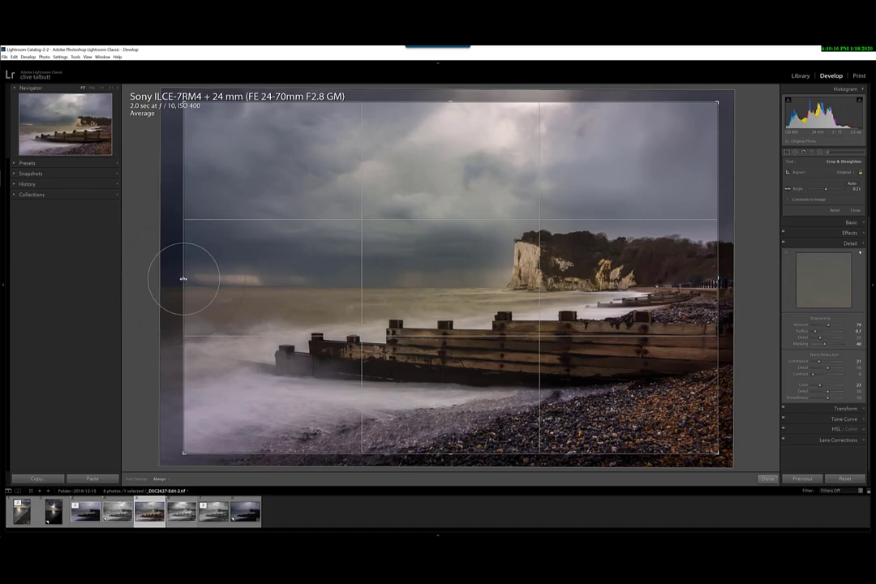
left_click_drag(185, 274, 185, 284)
double_click(186, 285)
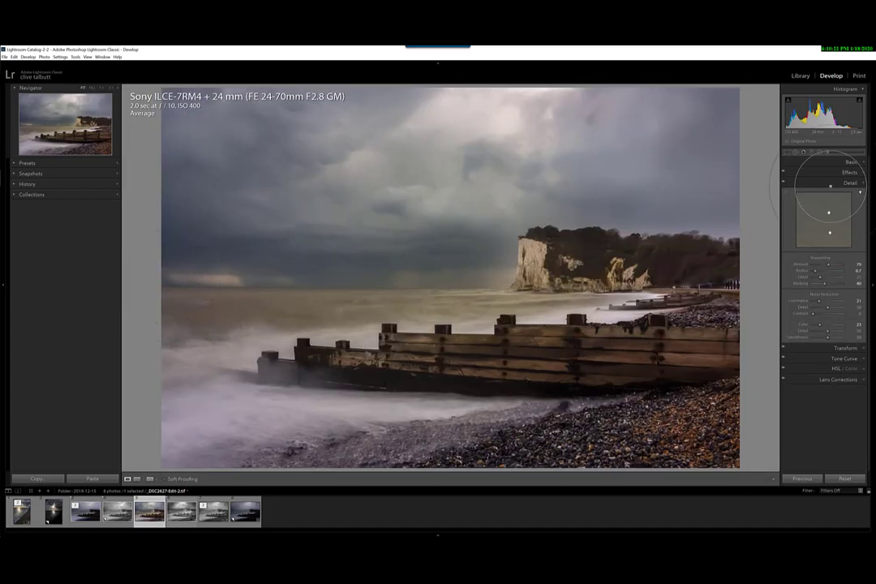
Add a Highlight Priority post-crop vignette with an Amount of −22
left_click(847, 171)
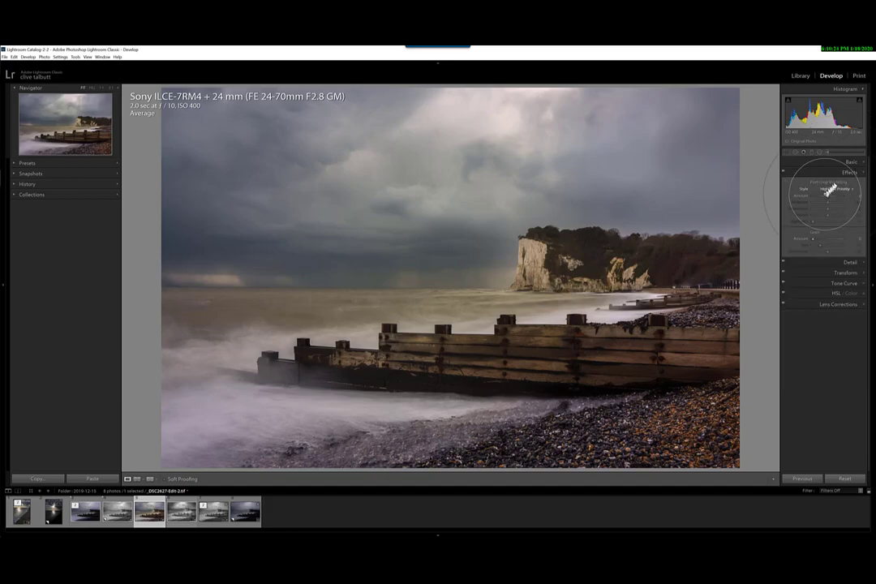
left_click_drag(826, 195, 824, 197)
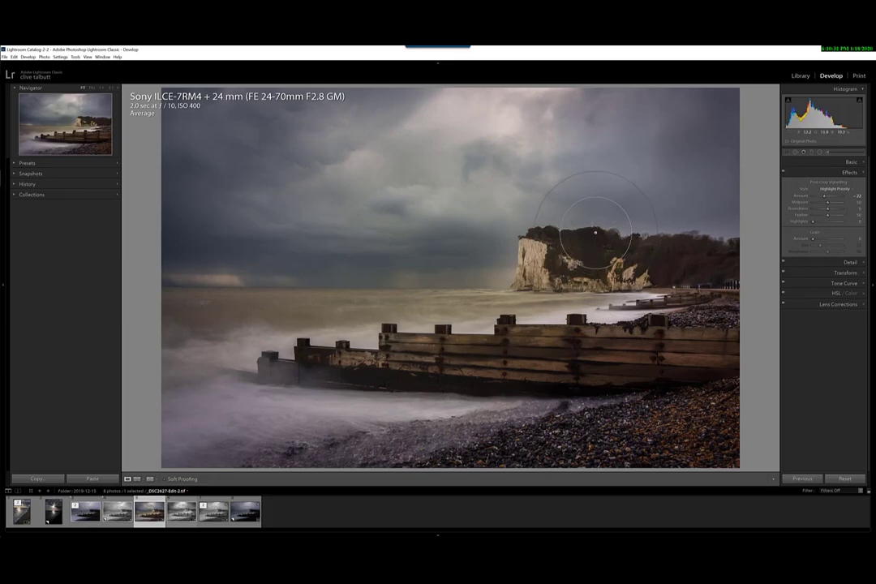
Brush a local adjustment over the white cliffs and the groyne, with effects reset, then Highlights −44, Shadows −10 and Whites 43
left_click(822, 153)
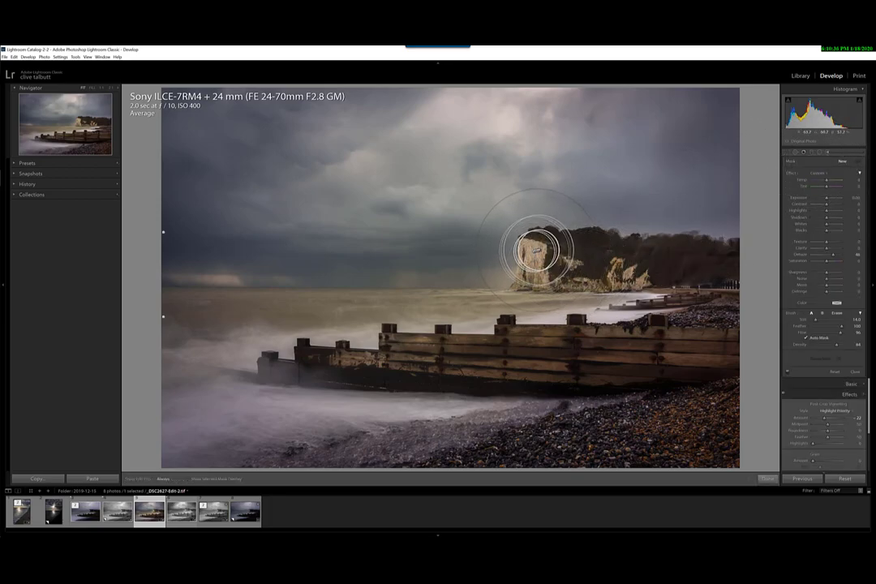
key("h")
left_click_drag(552, 258, 572, 263)
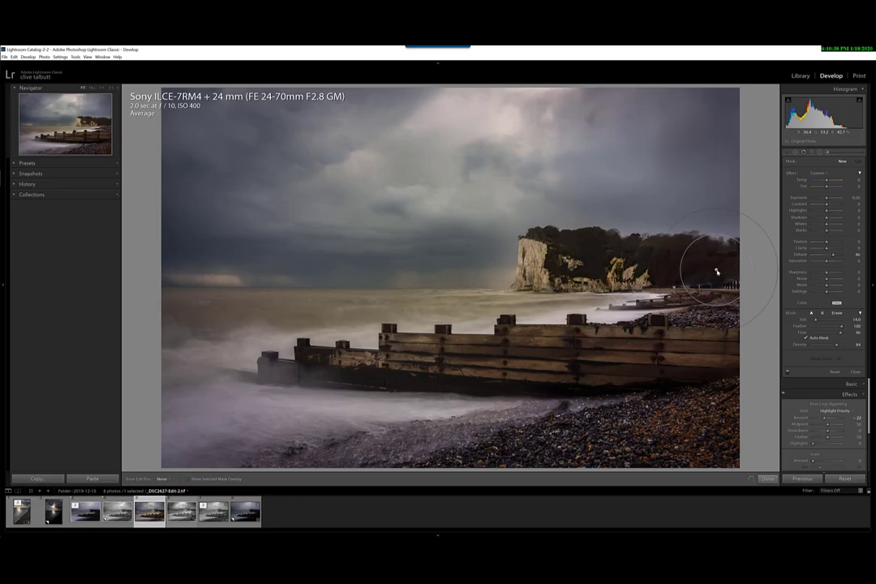
double_click(793, 173)
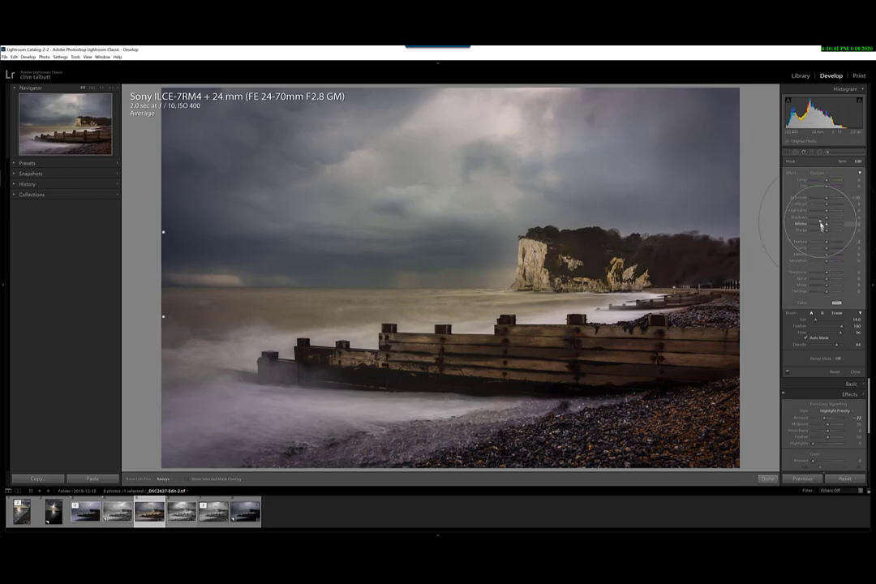
mouse_move(826, 218)
left_mouse_down()
mouse_move(820, 214)
mouse_move(832, 226)
left_mouse_up()
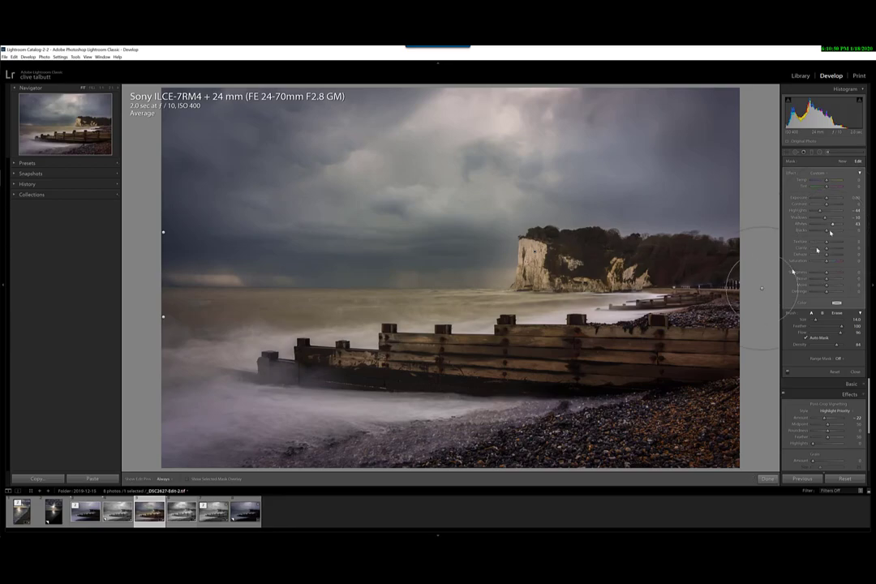
mouse_move(414, 359)
left_mouse_down()
mouse_move(697, 351)
mouse_move(626, 365)
mouse_move(410, 367)
mouse_move(697, 363)
mouse_move(315, 365)
mouse_move(726, 354)
mouse_move(469, 355)
left_mouse_up()
Export the finished colour photo using the previous export settings
right_click(618, 198)
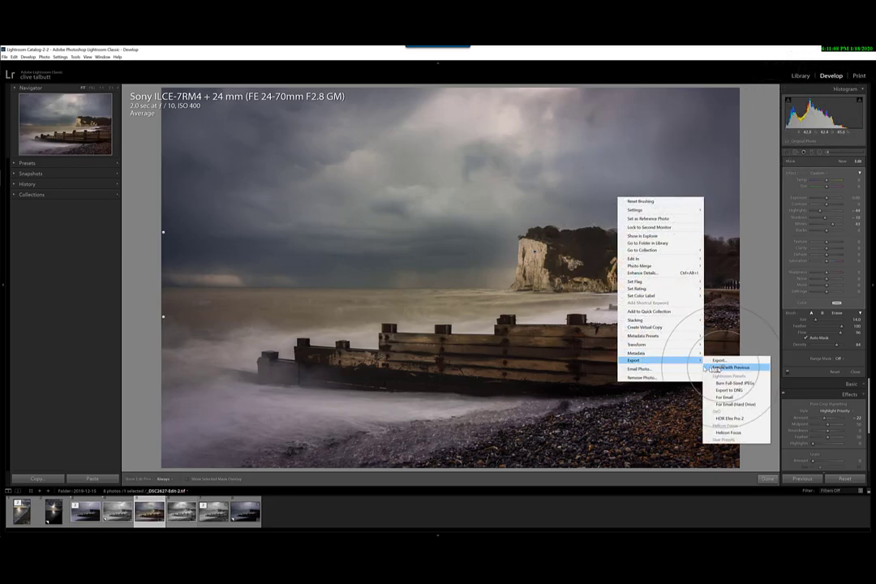
left_click(723, 367)
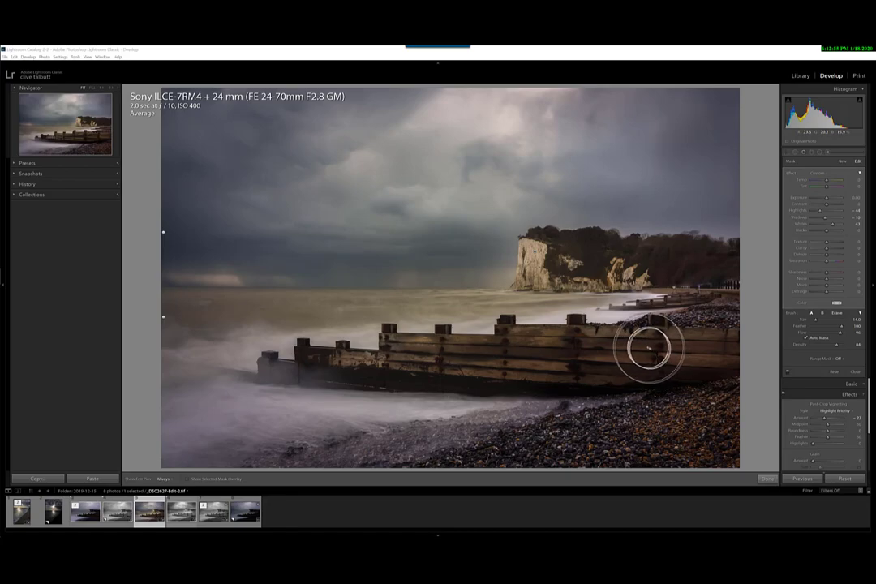
Set the Saturation of the brushed cliff and groyne adjustment to −100, and close the Adjustment Brush
left_click(816, 261)
left_click_drag(817, 262, 806, 267)
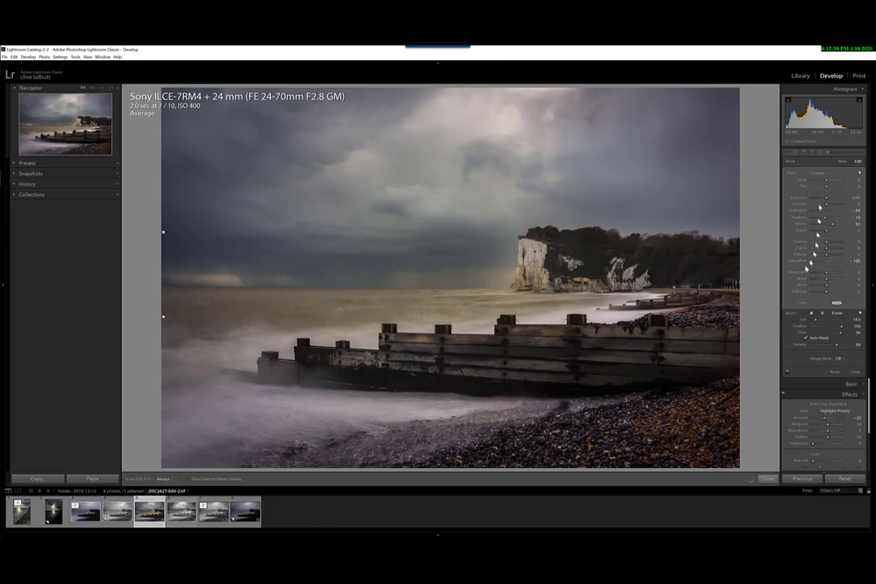
left_click(828, 153)
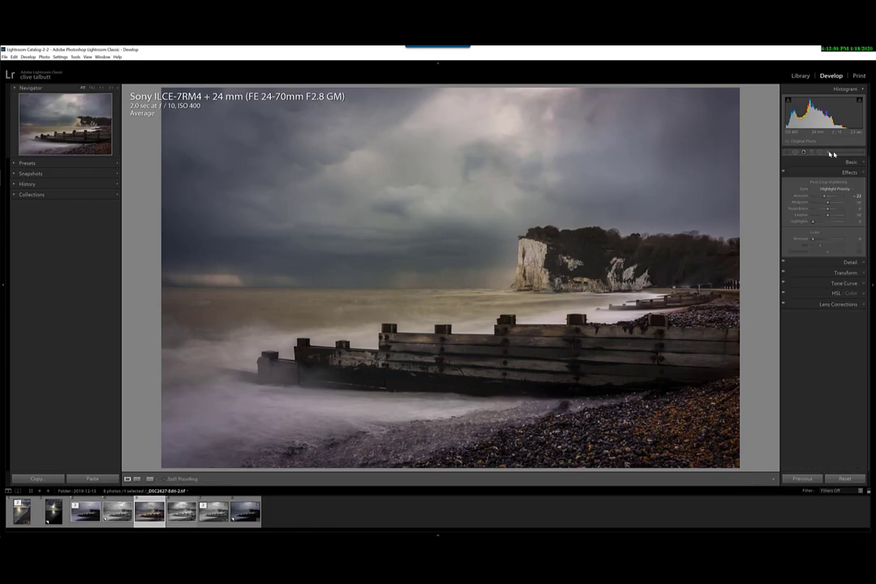
Turn the whole photo monochrome with Saturation −100, and set Contrast +43, Shadows +67, Whites +64 and Blacks +12
left_click(851, 161)
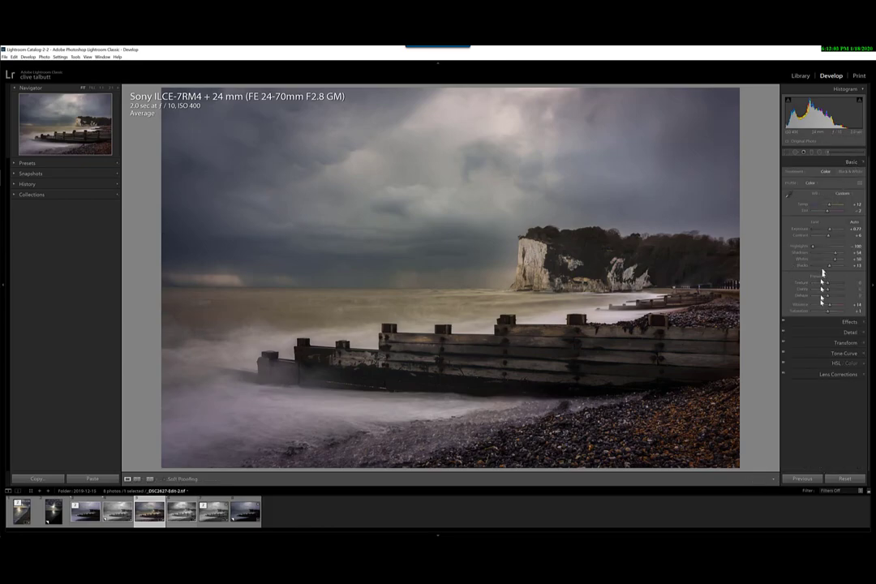
left_click_drag(818, 313, 811, 316)
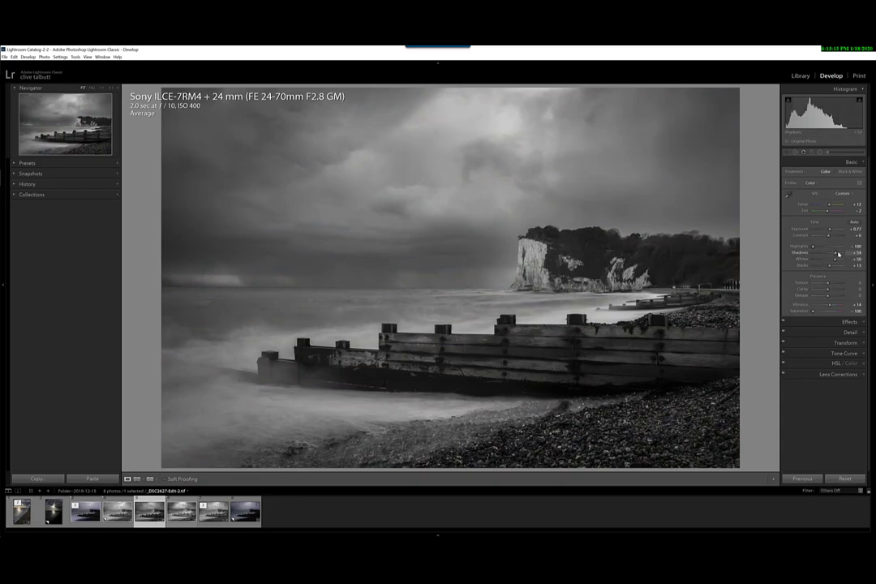
left_click_drag(840, 254, 840, 255)
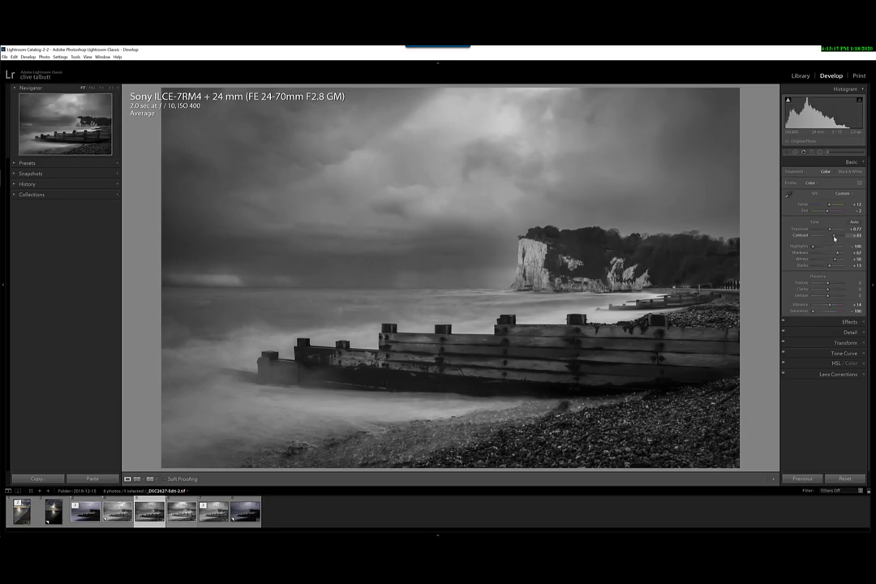
left_click(834, 235)
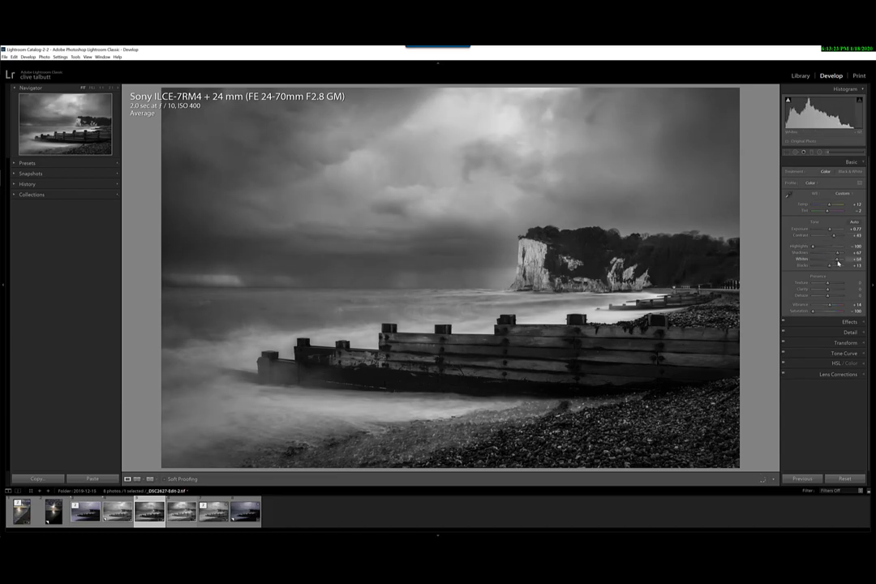
left_click_drag(836, 260, 829, 268)
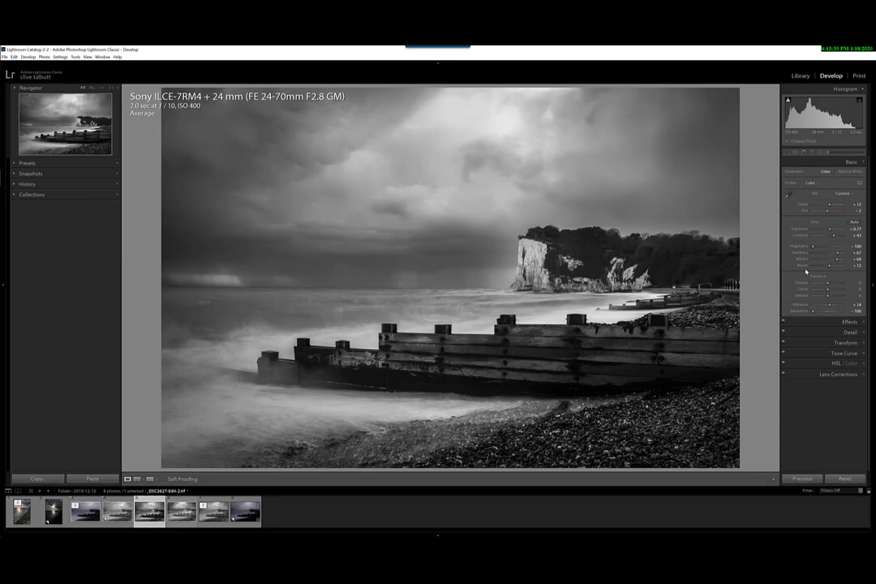
Export the monochrome photo with the previous export settings, using a unique name instead of overwriting the existing file
right_click(606, 273)
mouse_move(649, 427)
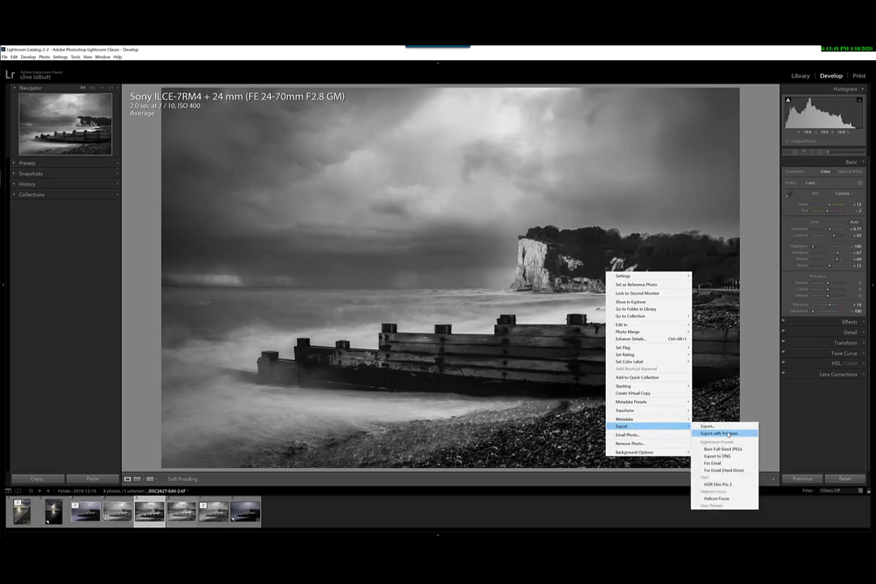
left_click(728, 433)
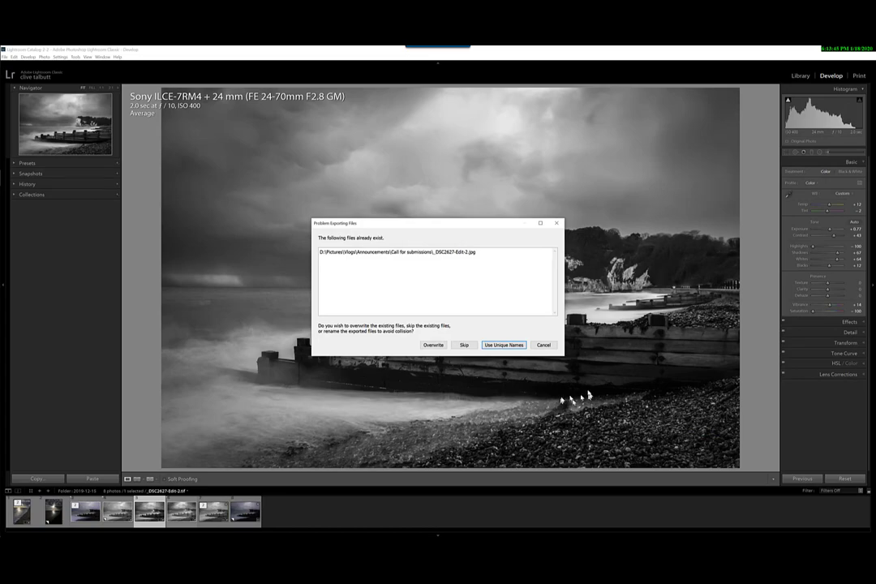
left_click(503, 345)
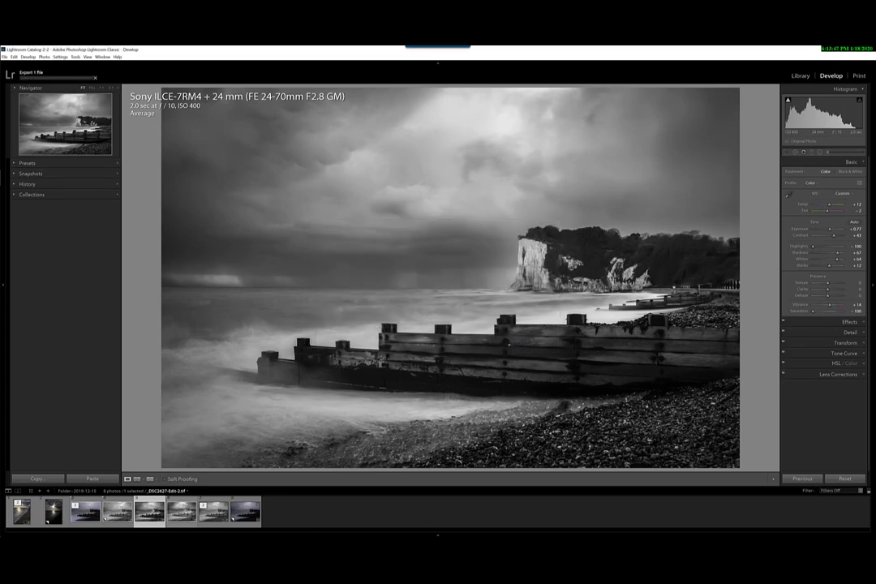